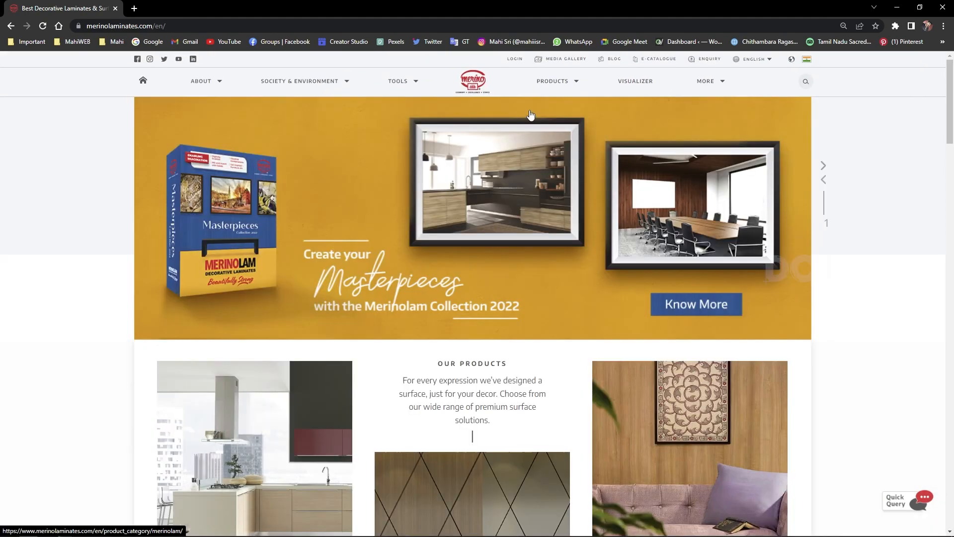
Open the Merinolam Postforming product category from the site's Laminates products
mouse_move(562, 87)
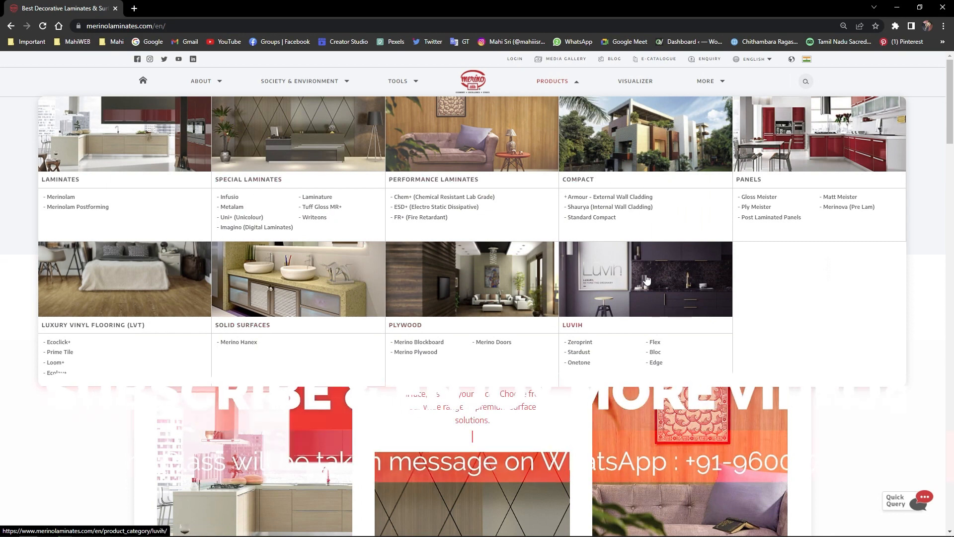
click(72, 184)
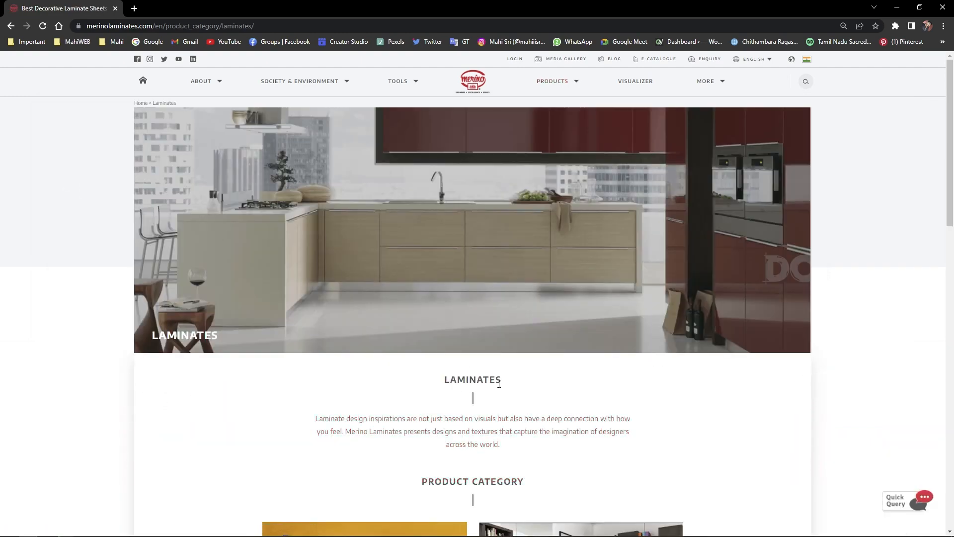
scroll(446, 319, down, 15)
scroll(446, 317, up, 9)
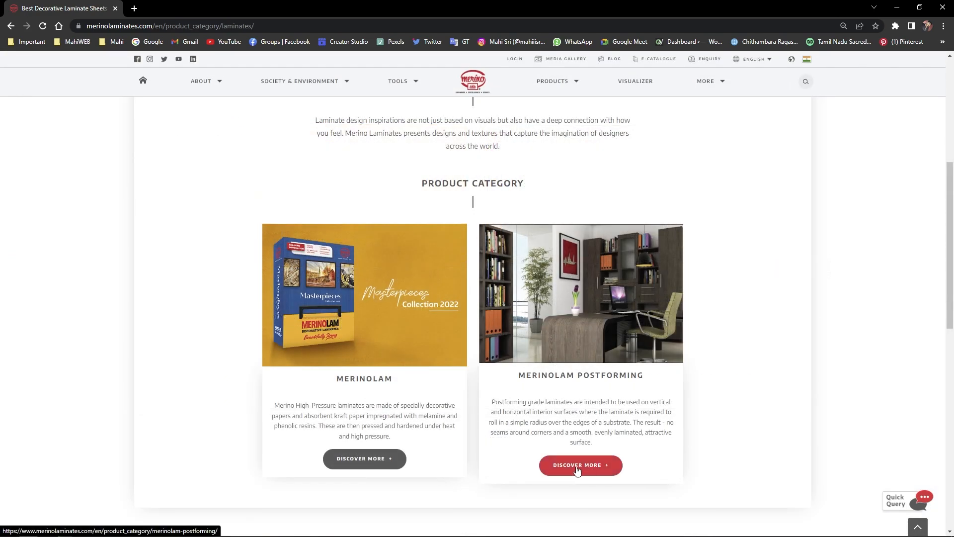
click(577, 470)
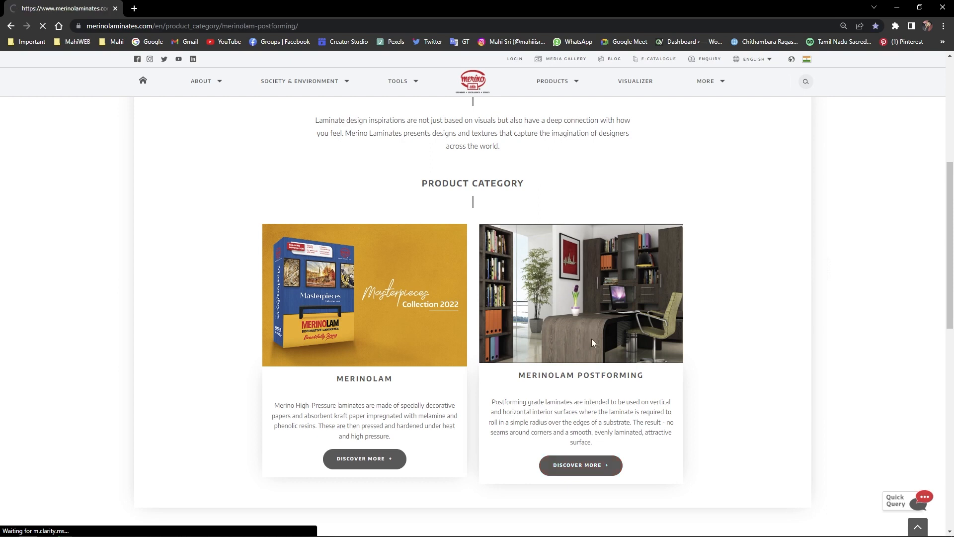
Browse the Merinolam Postforming designs and open design 10172 Viking Mono Teak in a new tab
scroll(508, 291, down, 7)
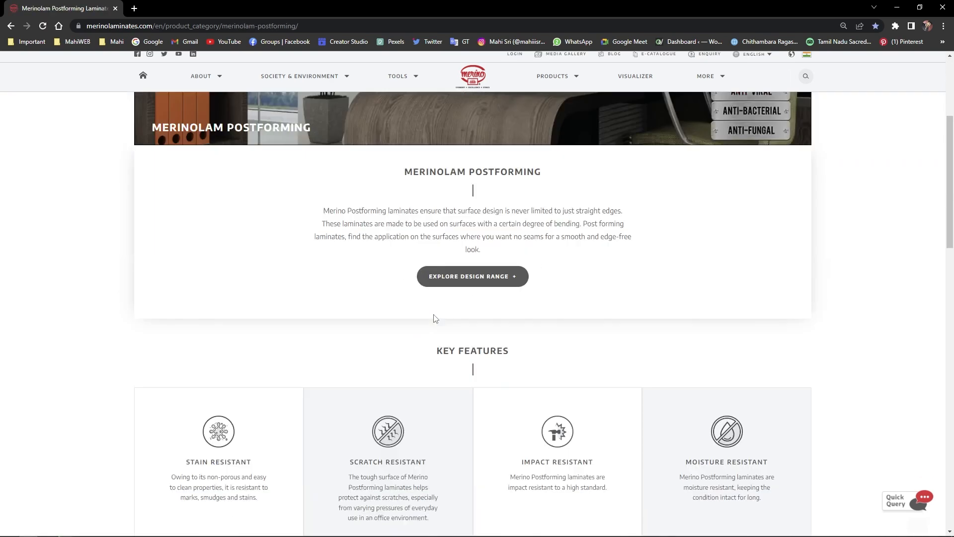
scroll(441, 284, down, 7)
scroll(445, 308, down, 1)
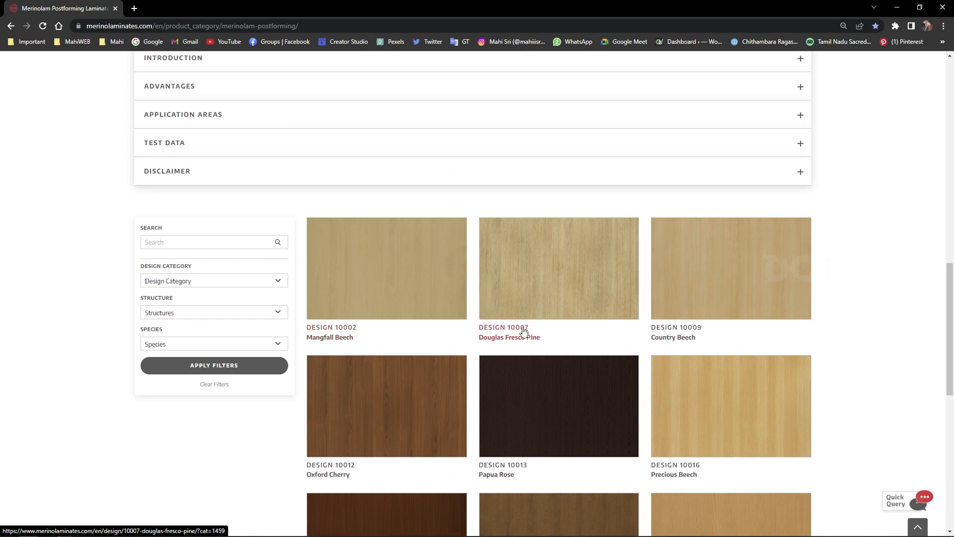
scroll(519, 322, down, 2)
scroll(520, 322, down, 7)
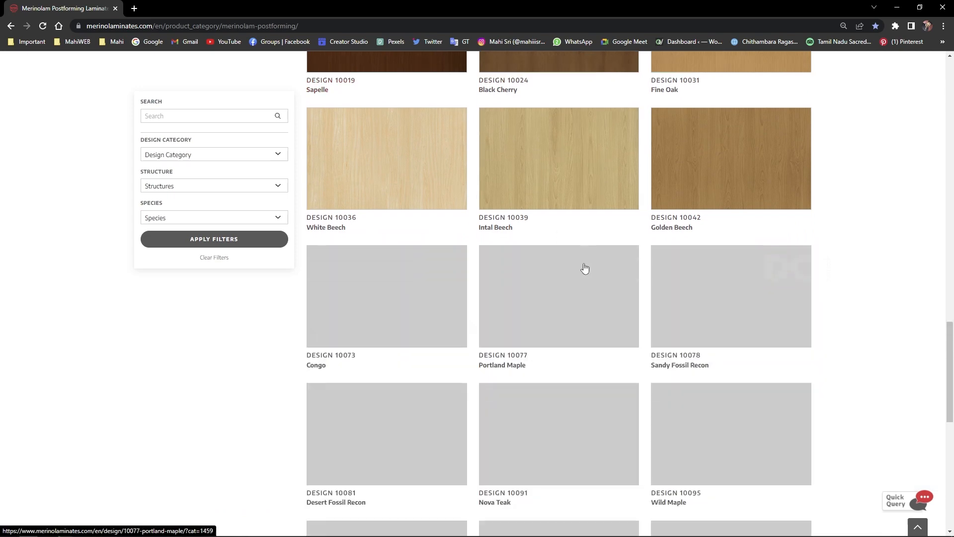
scroll(584, 269, down, 5)
scroll(586, 276, down, 4)
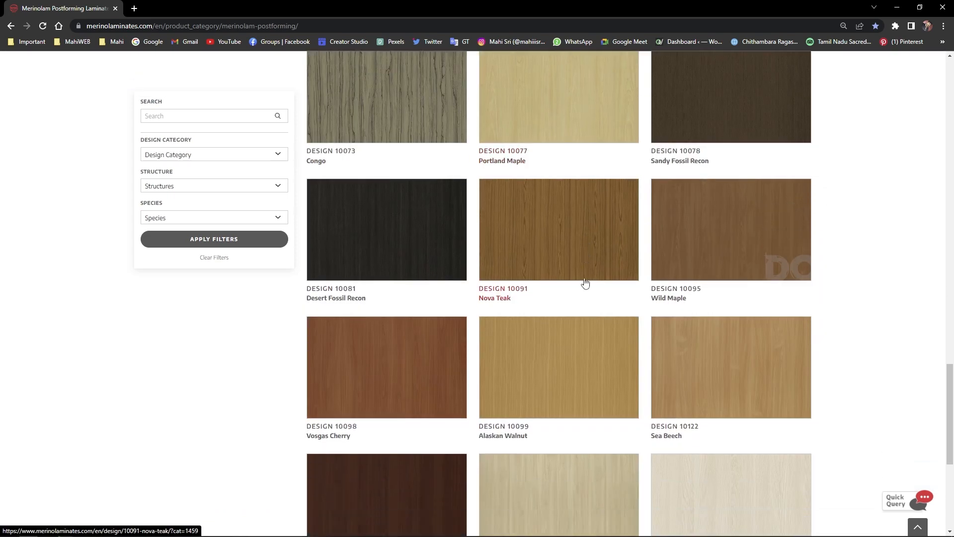
scroll(583, 278, down, 7)
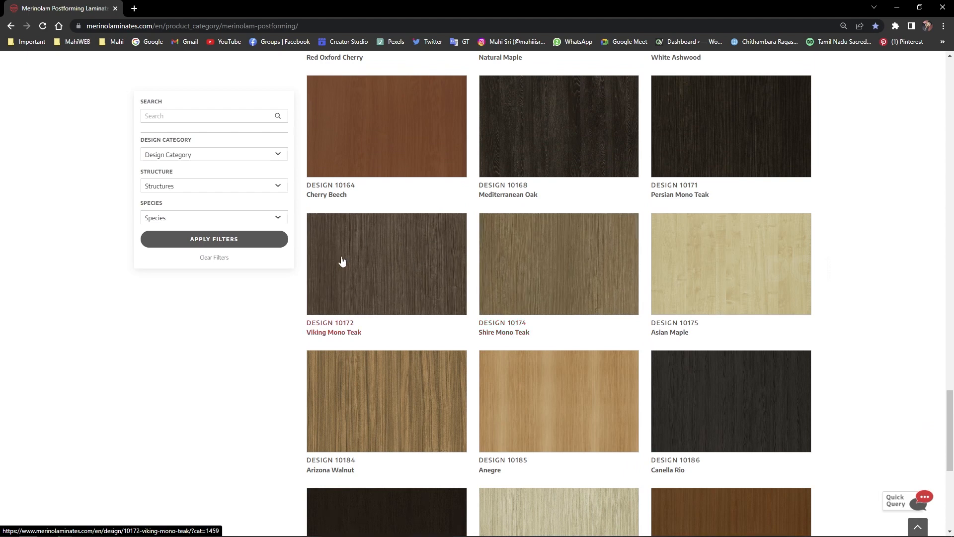
middle_click(384, 266)
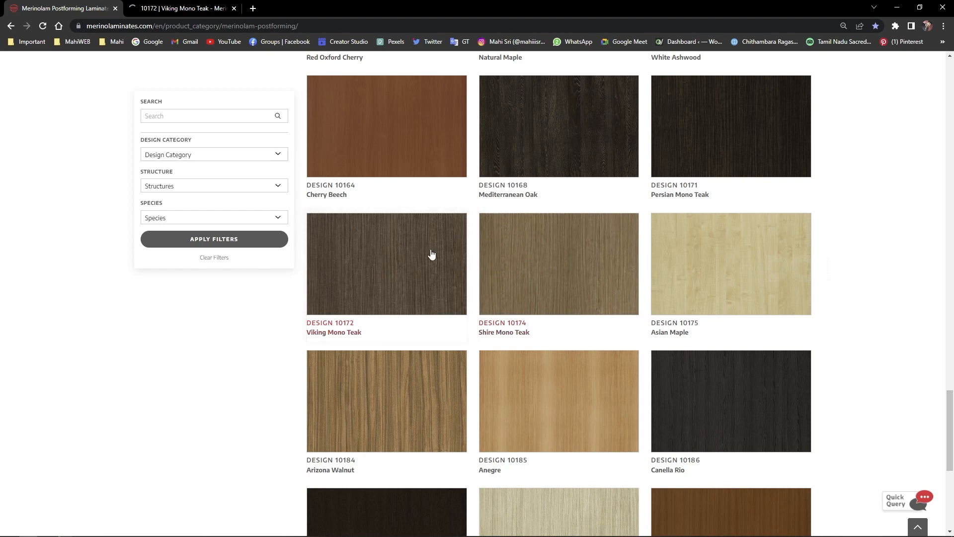
Browse further through the design range and open design 10591 Misty Pike Oak in a new tab
scroll(495, 264, down, 5)
scroll(496, 262, down, 5)
scroll(495, 262, down, 2)
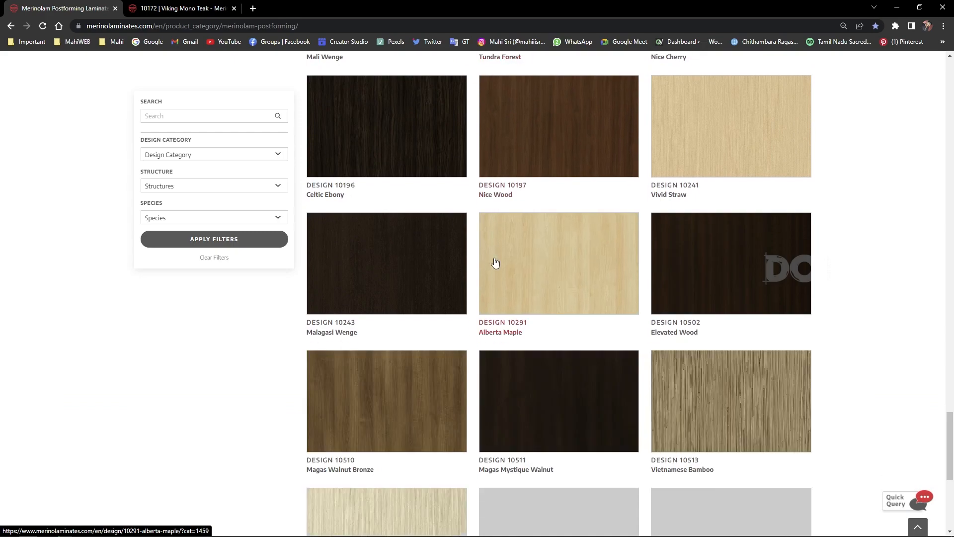
scroll(496, 262, down, 5)
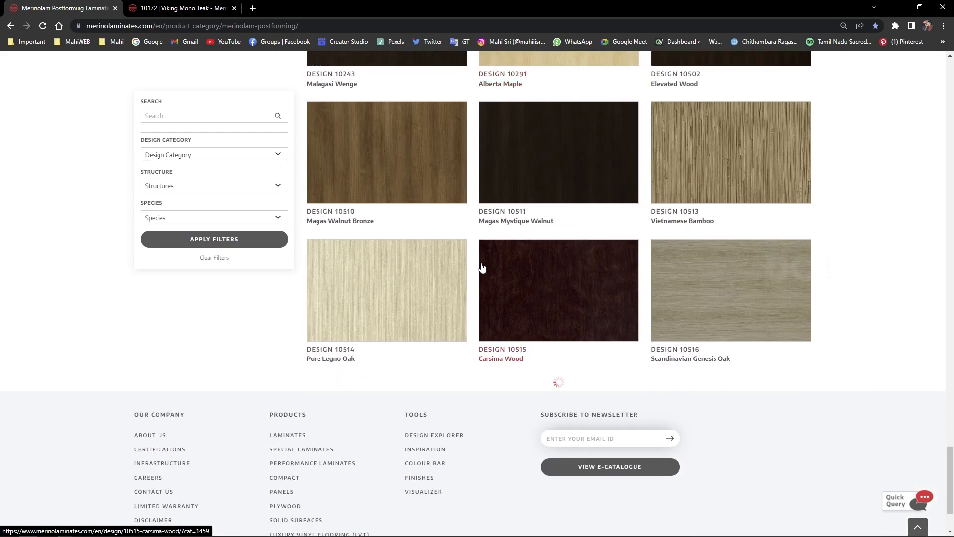
scroll(481, 267, down, 10)
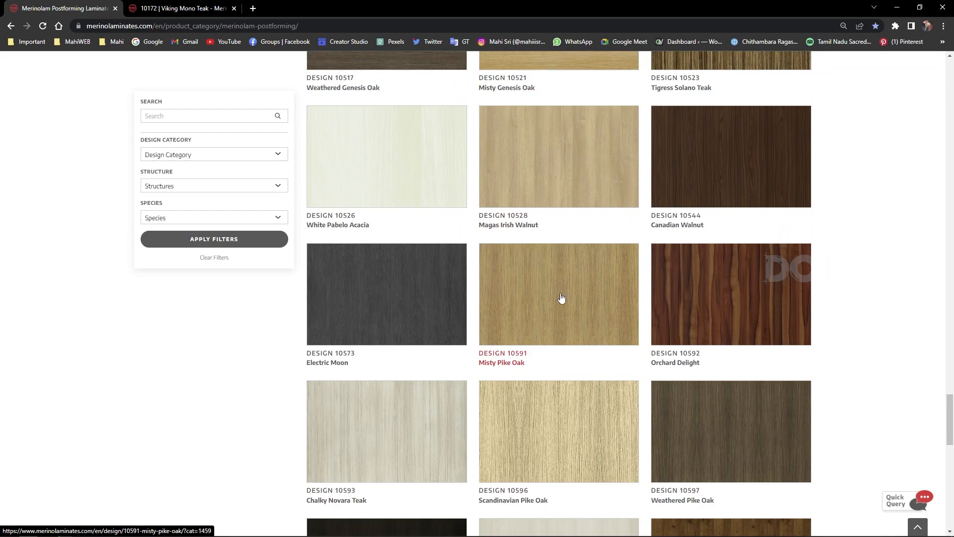
Open design 10007 Douglas Fresco Pine in a new tab and switch to the Viking Mono Teak page
scroll(561, 298, up, 10)
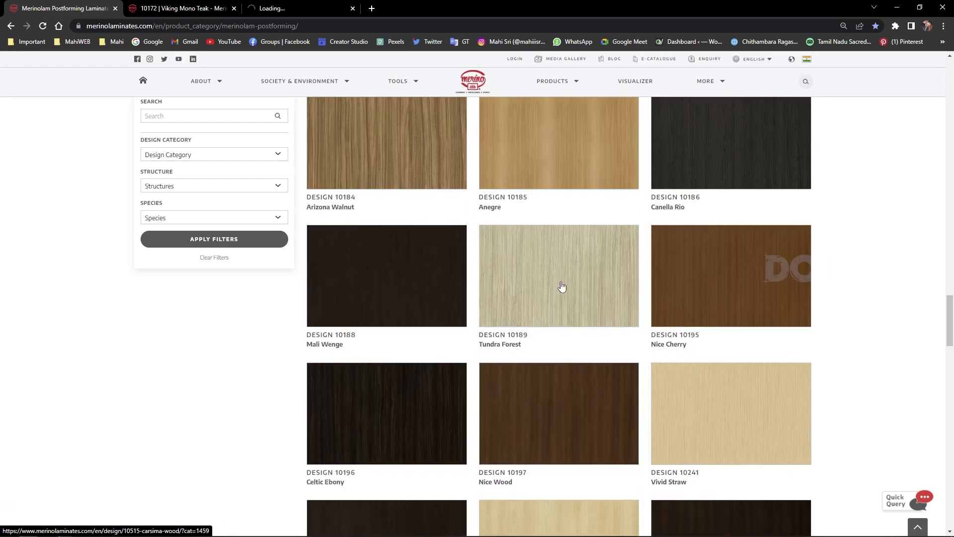
scroll(562, 286, up, 10)
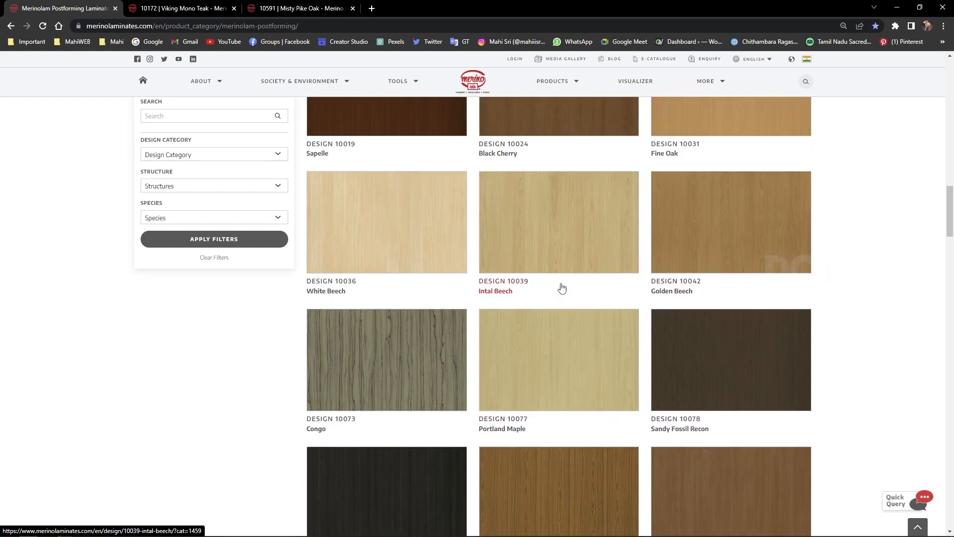
scroll(562, 289, up, 5)
scroll(562, 288, up, 5)
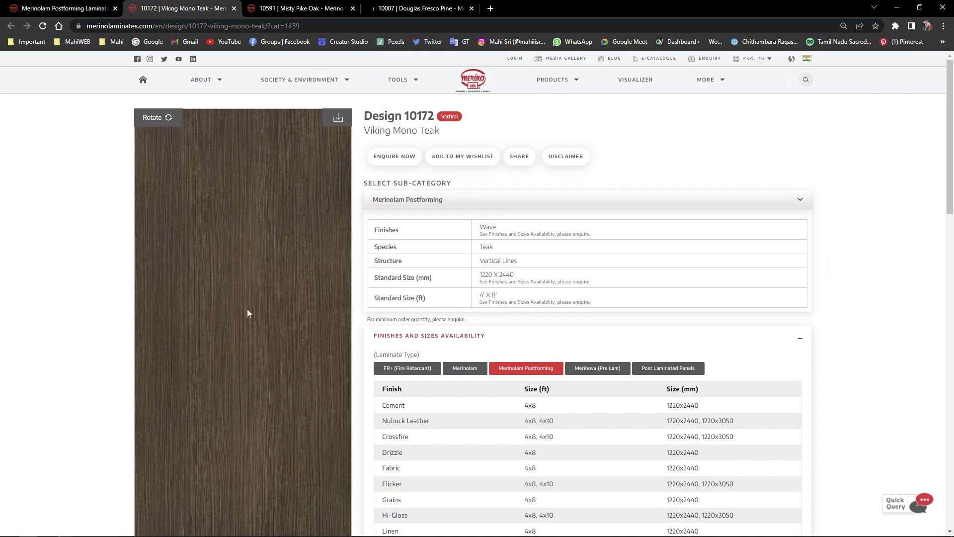
Dismiss the image download form and open the Viking Mono Teak texture image in its own tab
click(337, 122)
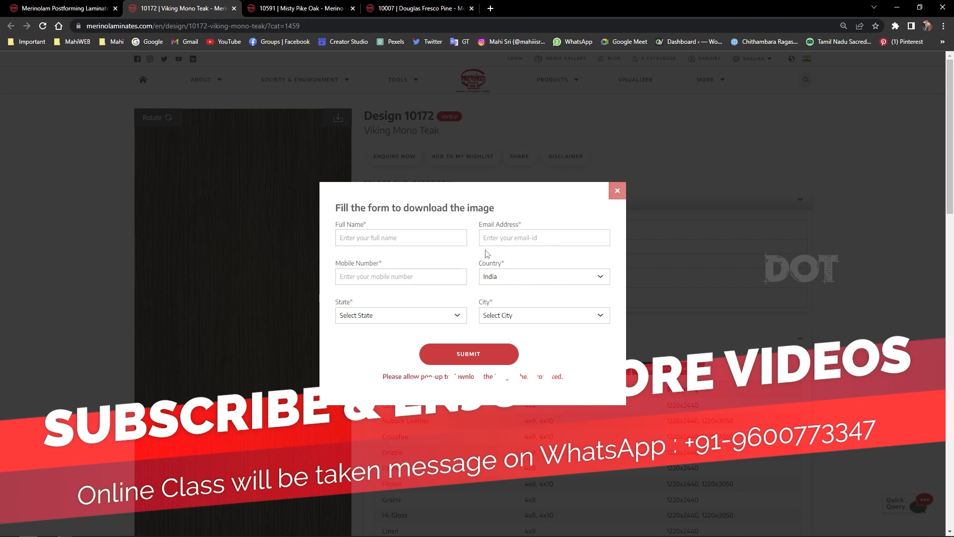
click(628, 190)
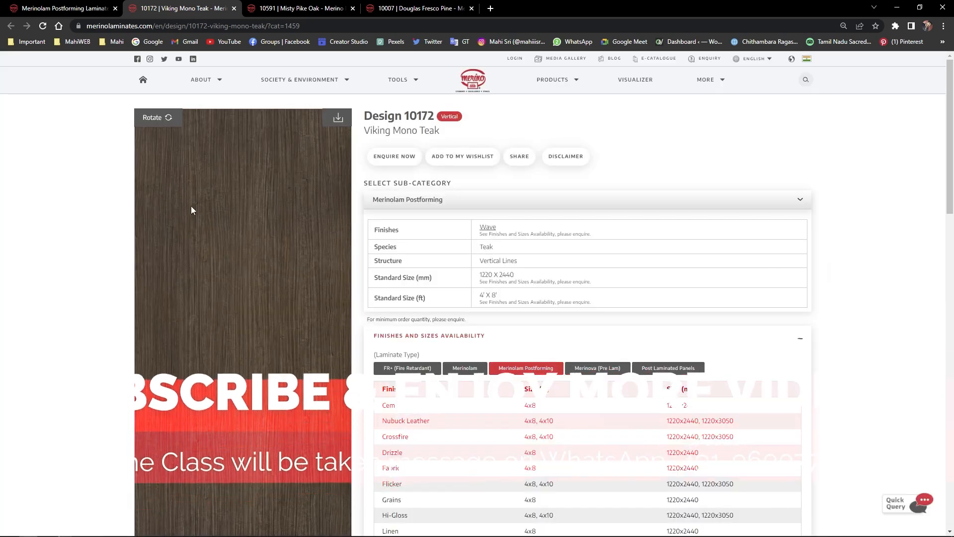
right_click(239, 210)
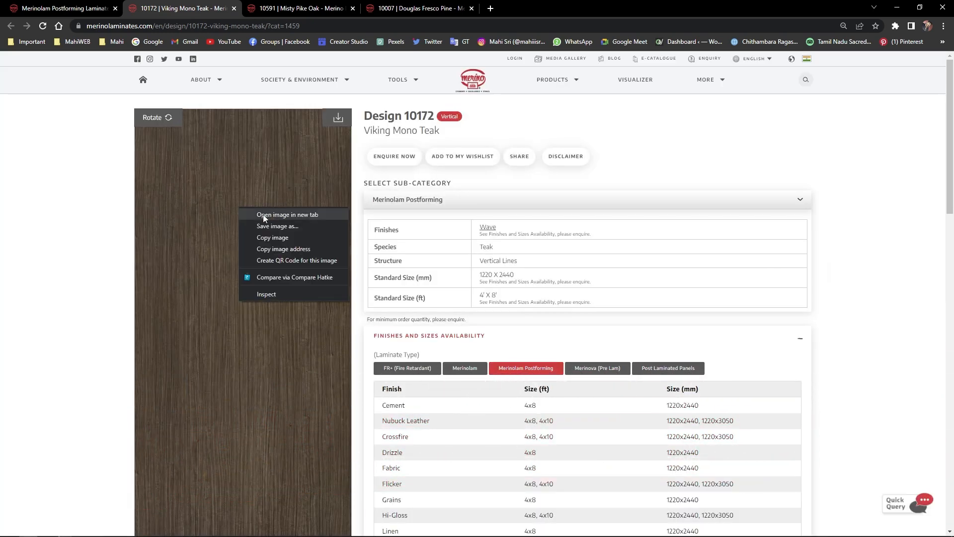
click(298, 215)
click(298, 8)
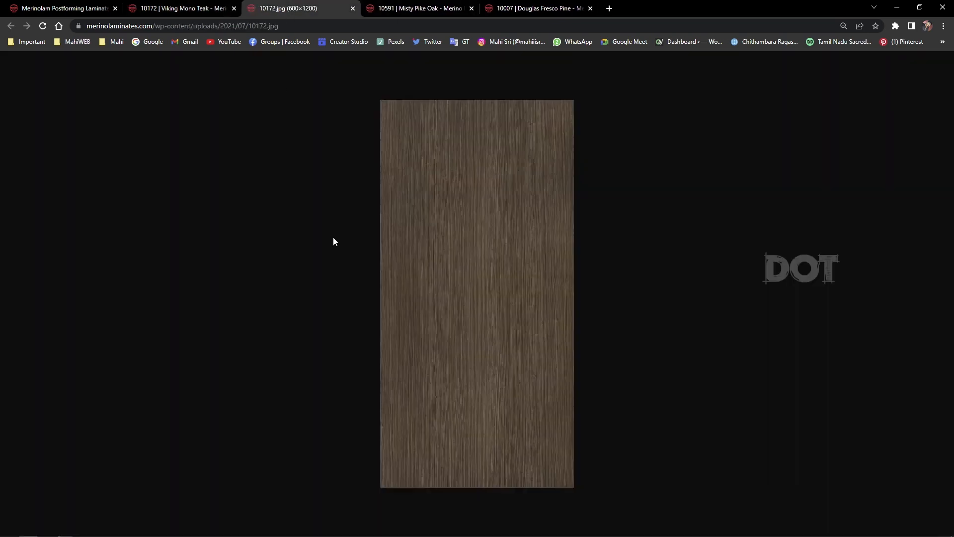
View the 10172.jpg texture at full size and save the image to disk
click(443, 214)
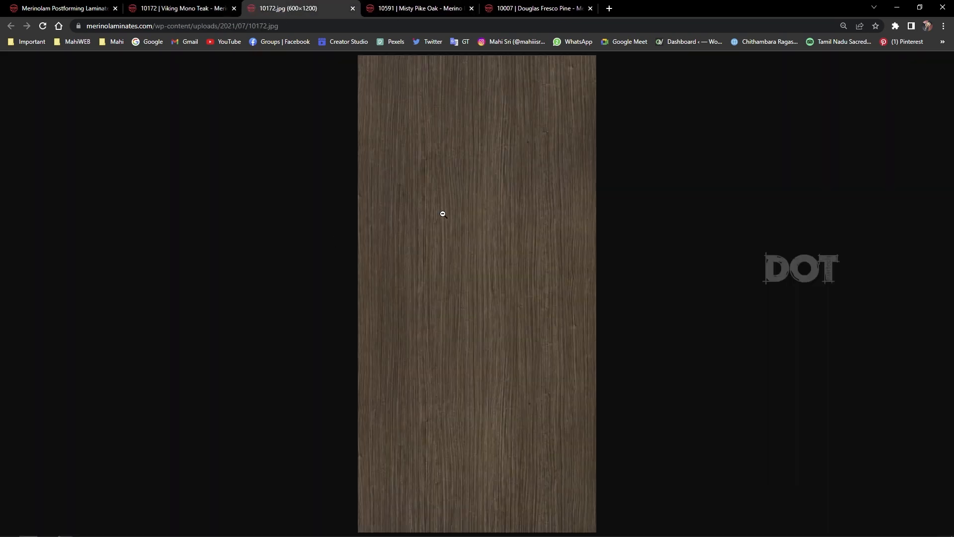
click(159, 5)
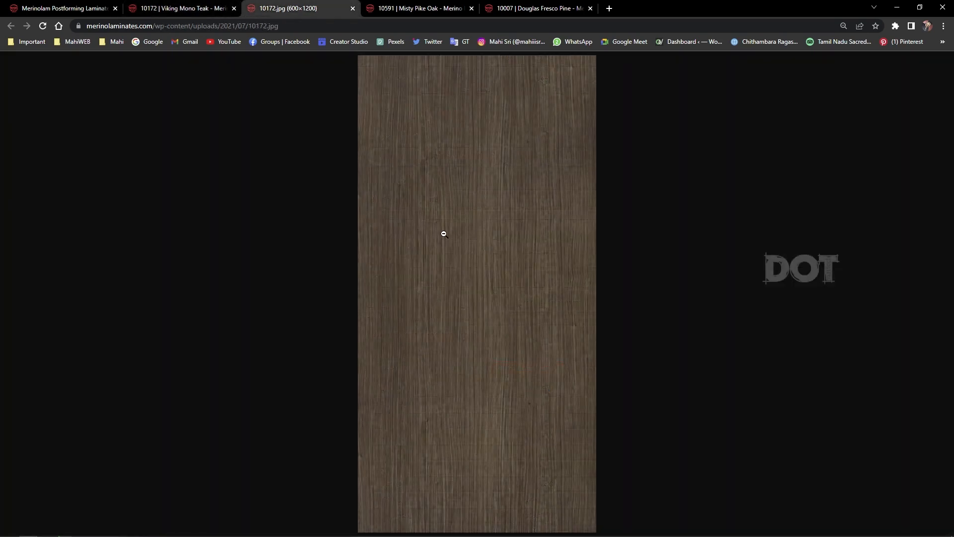
right_click(450, 221)
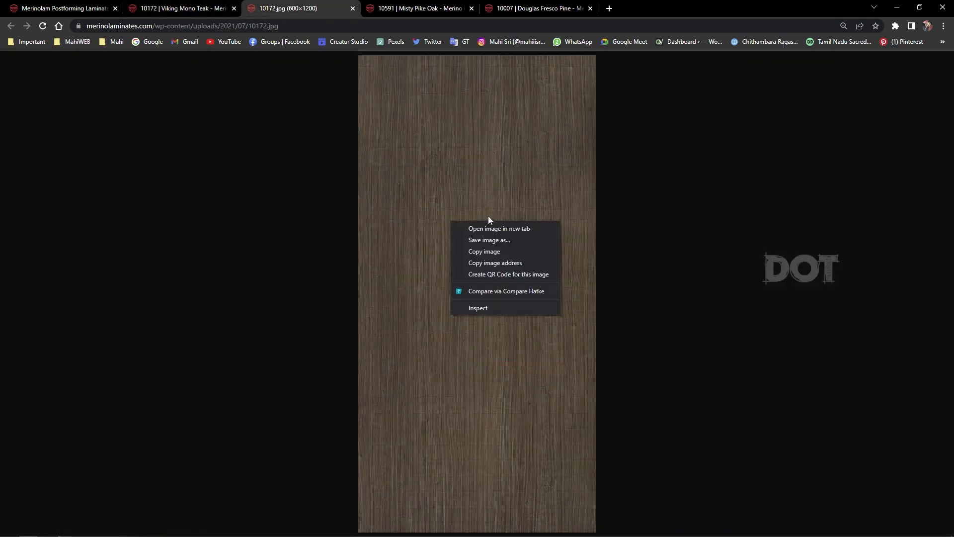
click(480, 241)
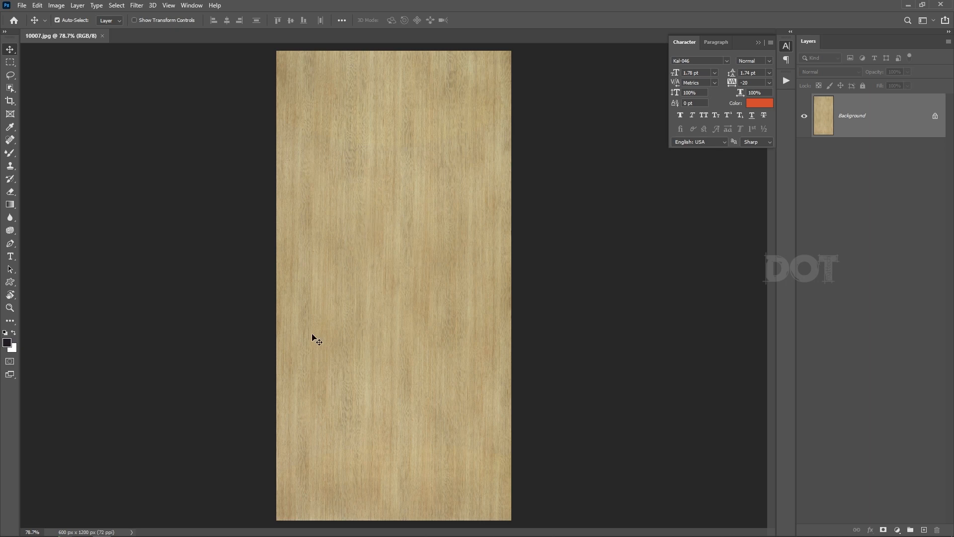
In Photoshop, generate a normal map from the 10007.jpg wood texture with the detail scale set to 38%
click(135, 6)
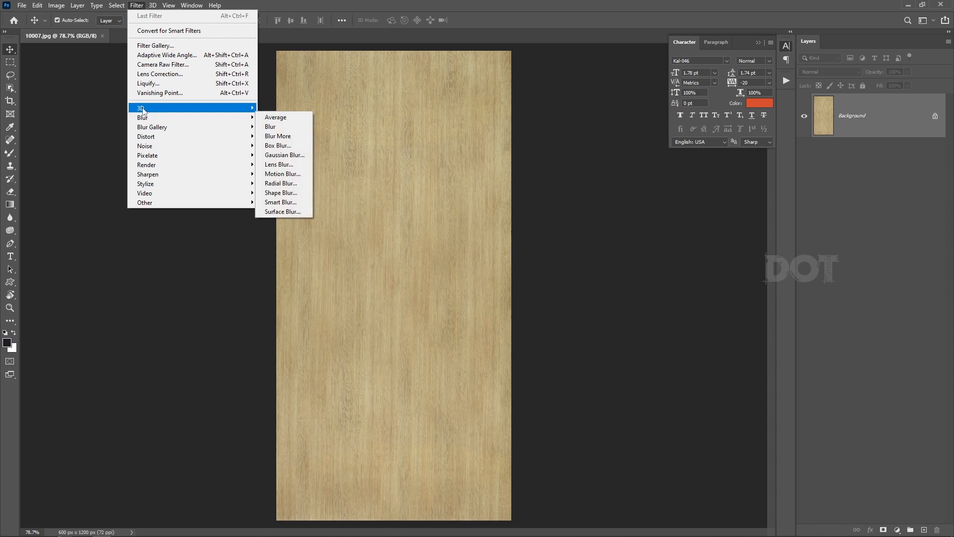
mouse_move(150, 110)
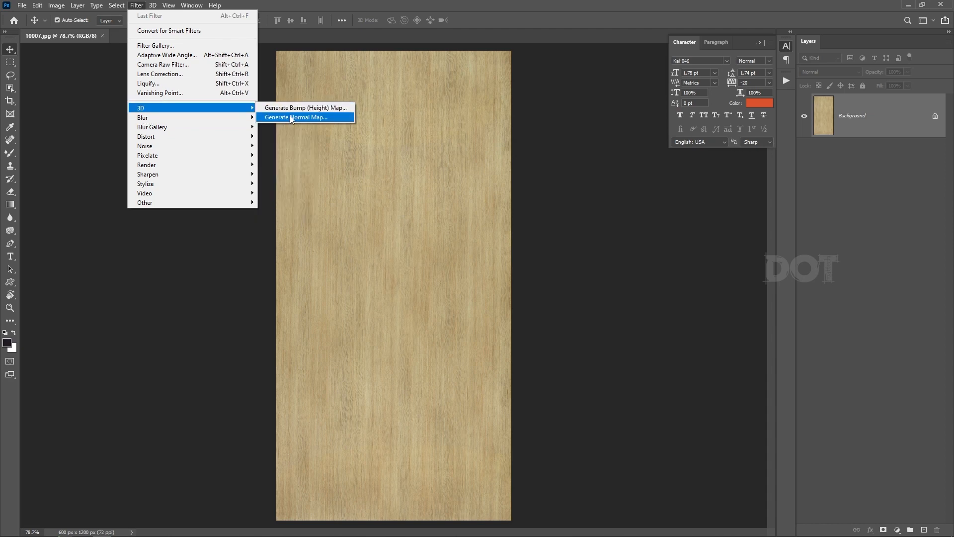
click(312, 118)
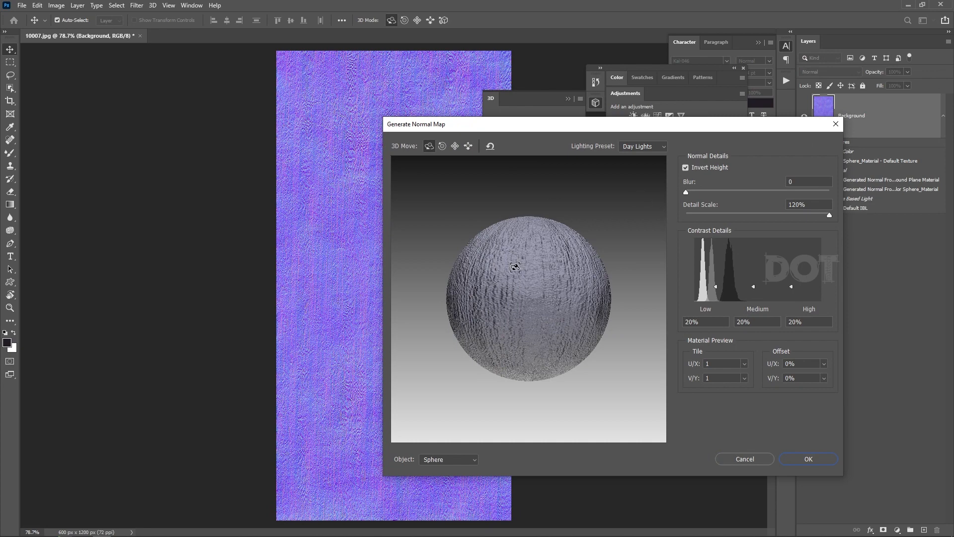
click(721, 213)
click(732, 214)
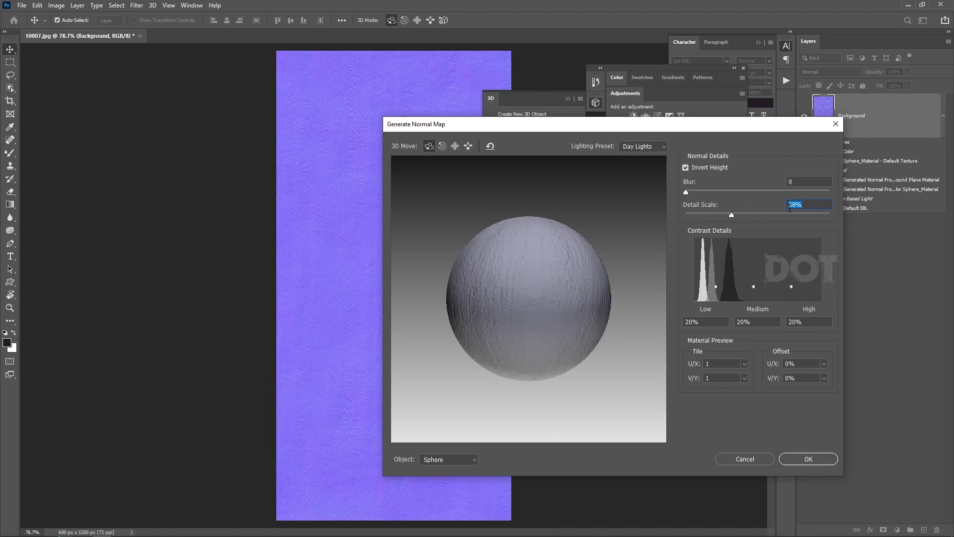
click(790, 458)
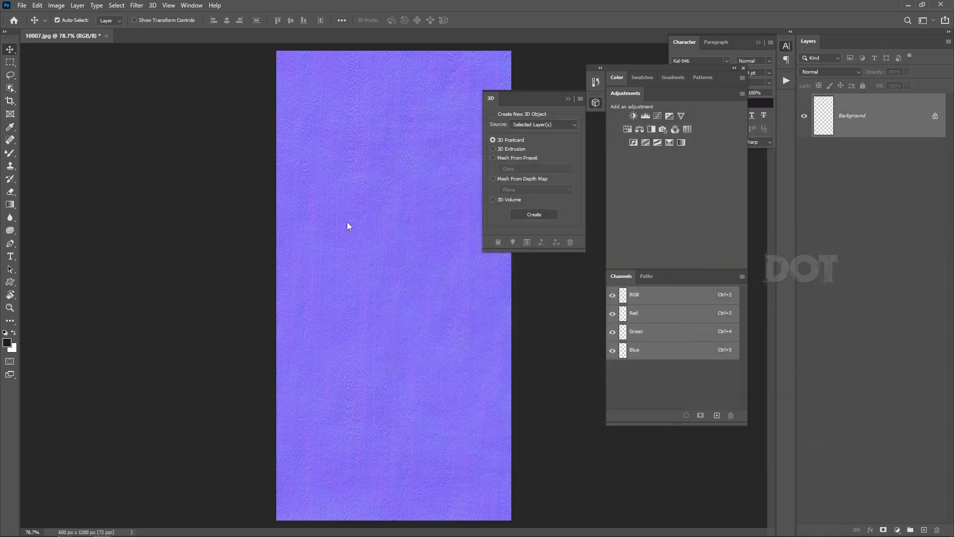
Inspect the normal map, save it as 10007NM.jpg, and restore the original wood texture in the document
alt+scroll(357, 215, up, 3)
alt+scroll(307, 243, down, 2)
alt+scroll(304, 251, down, 1)
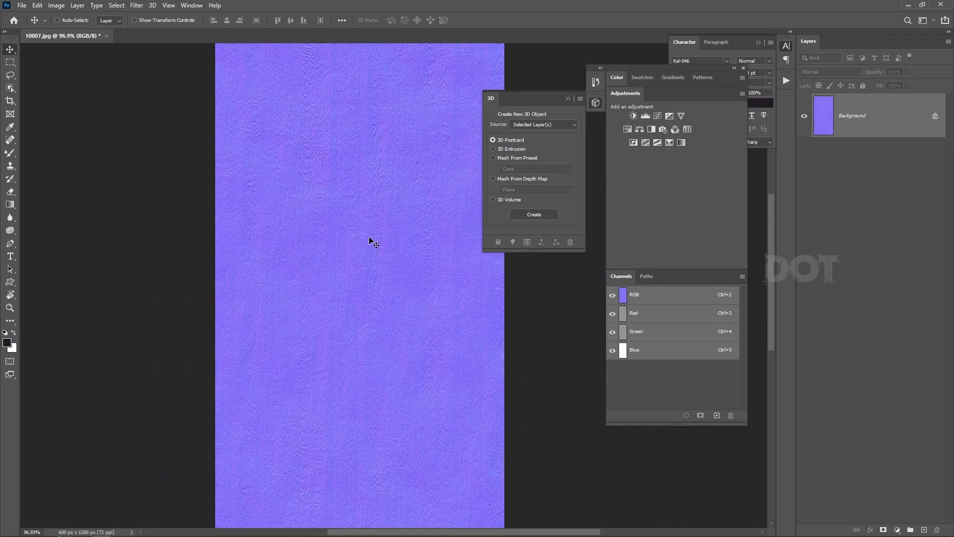
key(ctrl+s)
key(Return)
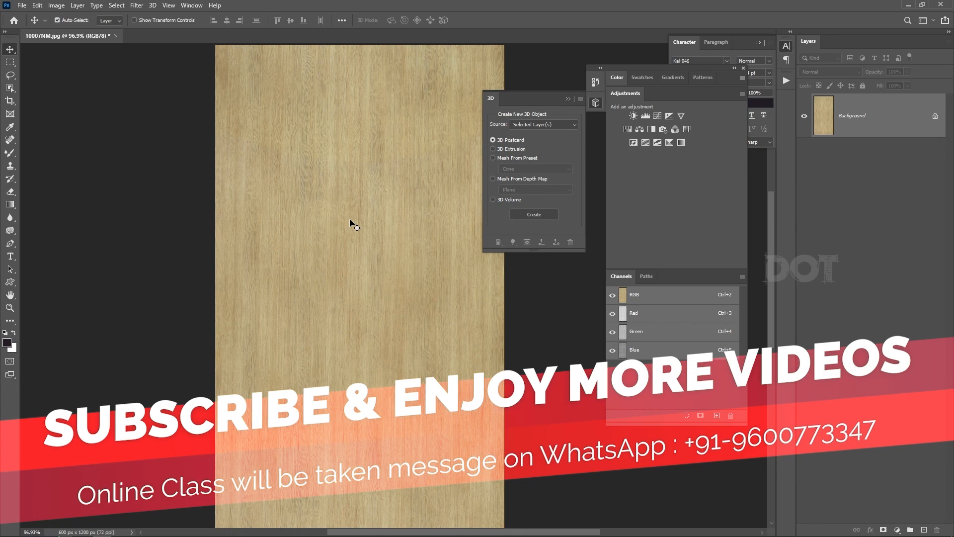
Convert the wood texture with a Black & White adjustment, setting Reds to 92% and Yellows to about 68%
click(57, 5)
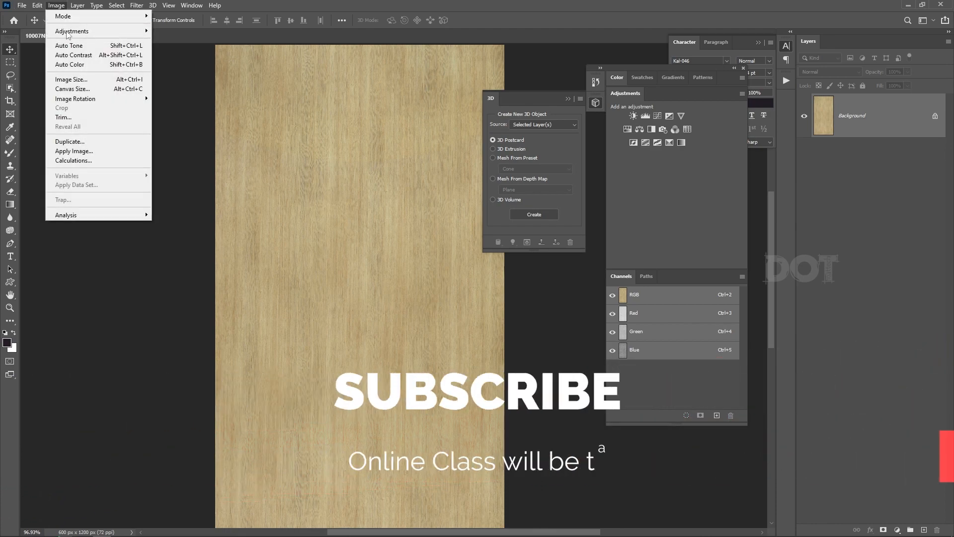
mouse_move(80, 36)
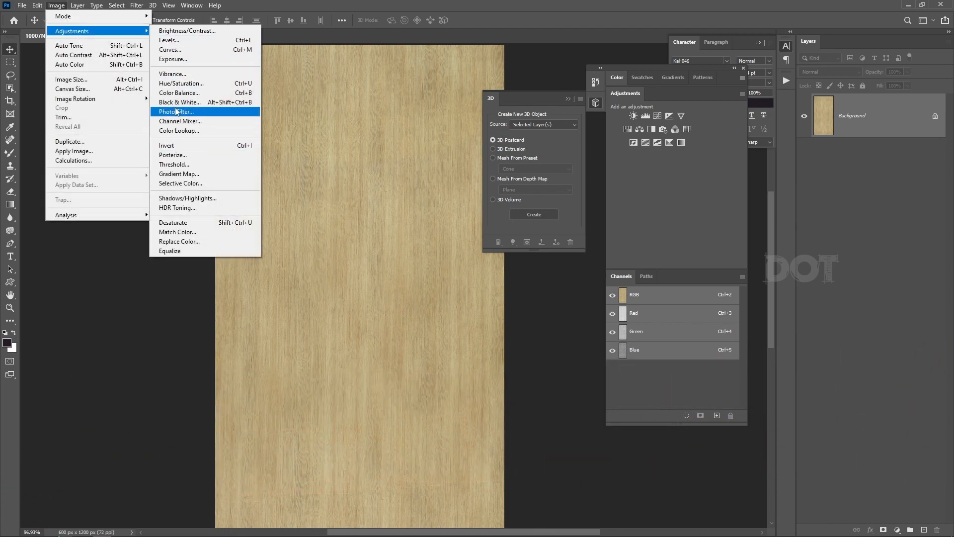
click(204, 103)
drag(824, 152, 811, 177)
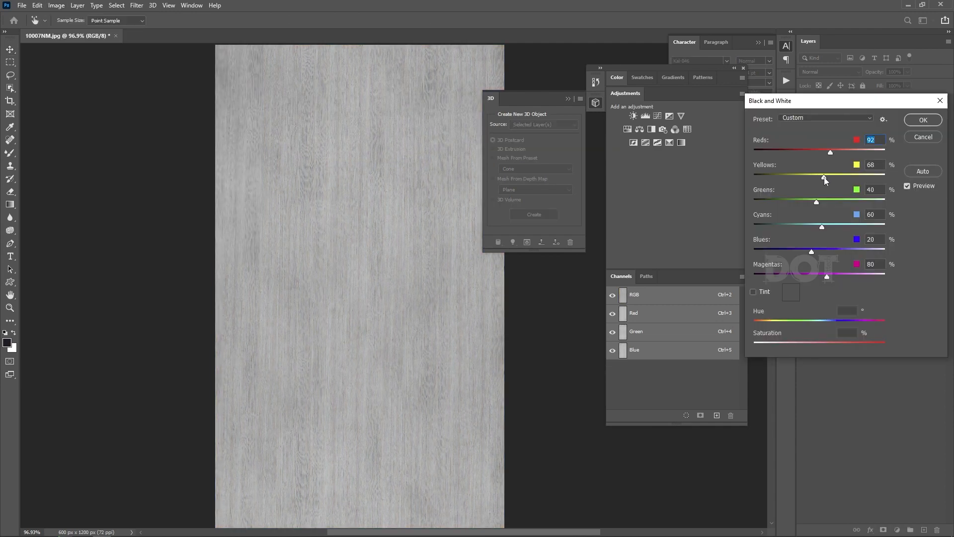
click(925, 121)
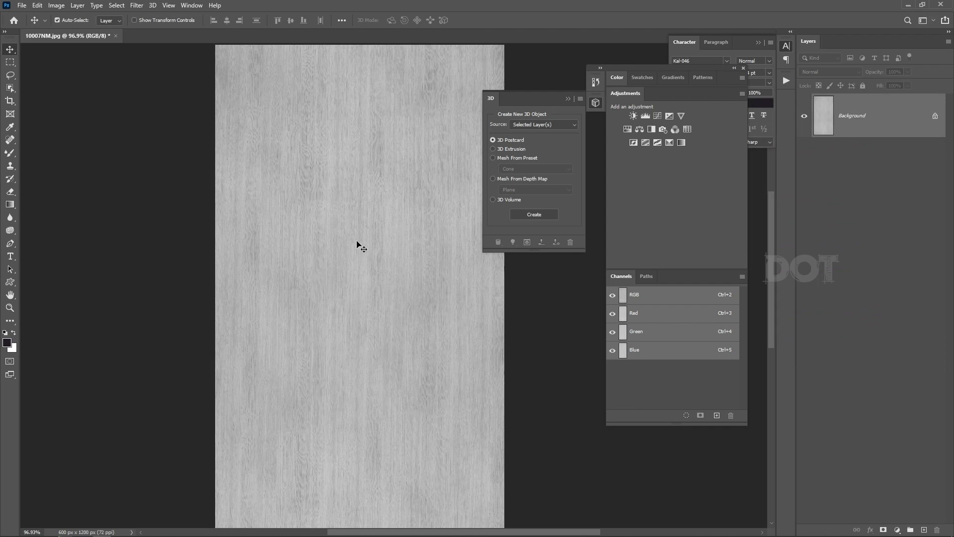
Brighten the grayscale wood texture with a Levels adjustment, setting the shadow input to about 3 and slightly lowering the highlight input
click(56, 5)
mouse_move(77, 35)
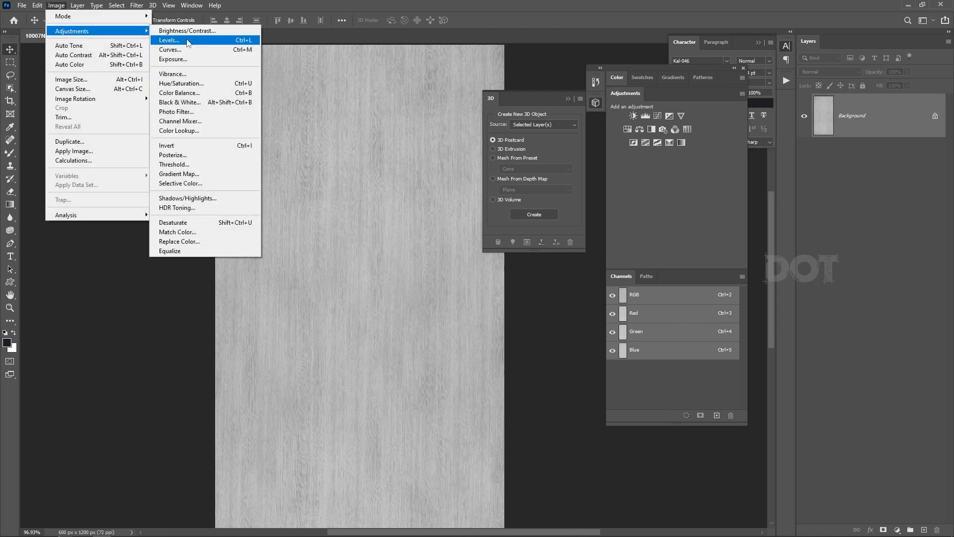
click(169, 40)
drag(658, 184, 660, 184)
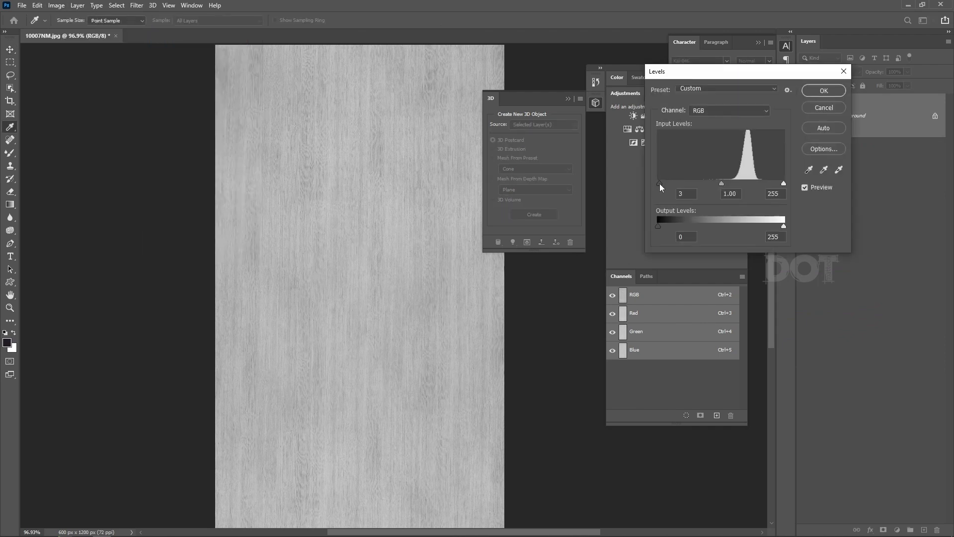
drag(782, 183, 777, 184)
click(822, 92)
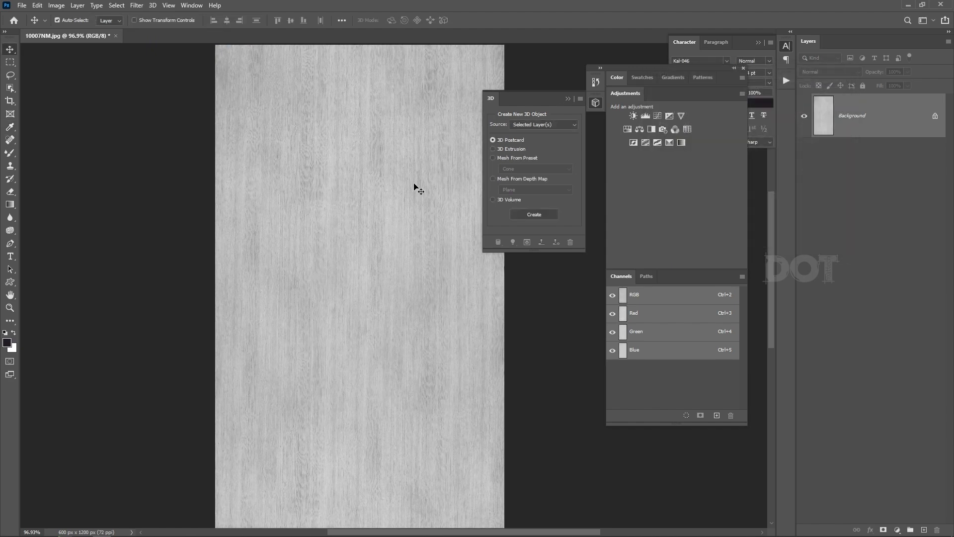
Save the grayscale texture as a new file named 10007Reff in the texture folder
key(ctrl+shift+s)
text(10007)
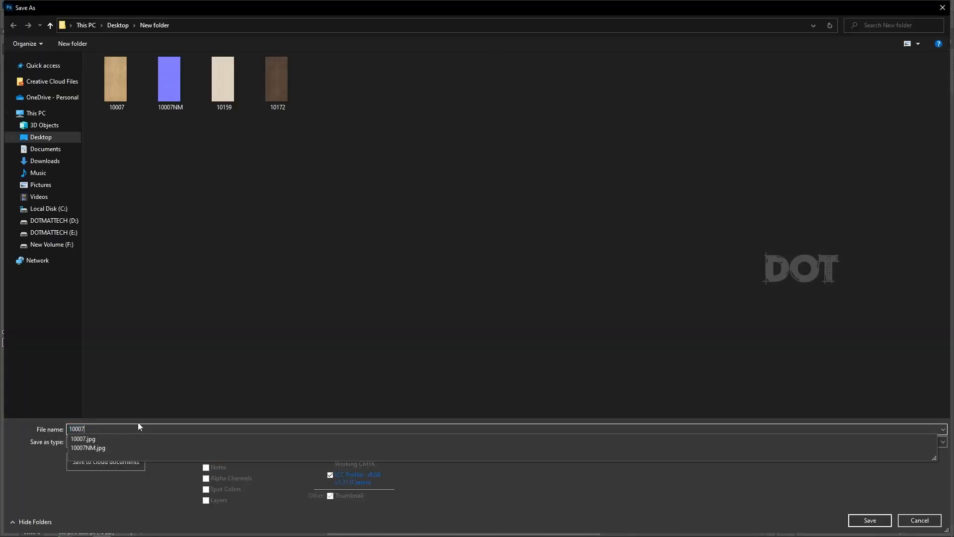
text(Reff)
key(Return)
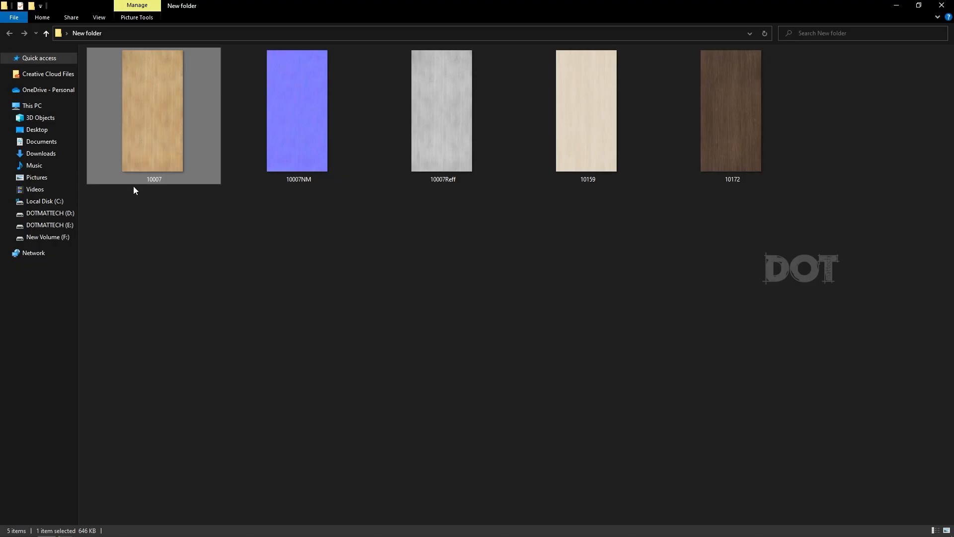
Review the 10007 texture with its normal and reflection maps, and the 10159 and 10172 textures, in the folder
drag(128, 231, 385, 182)
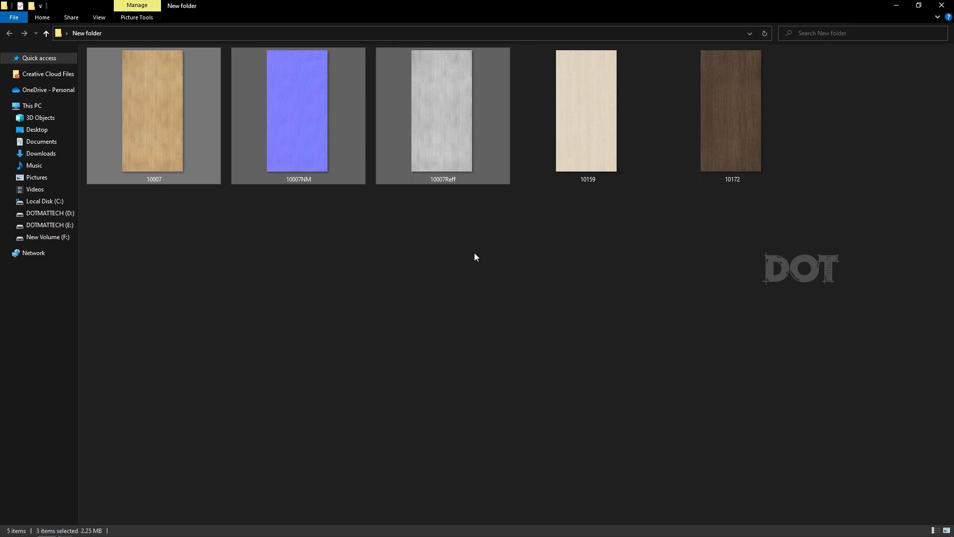
drag(592, 211, 736, 149)
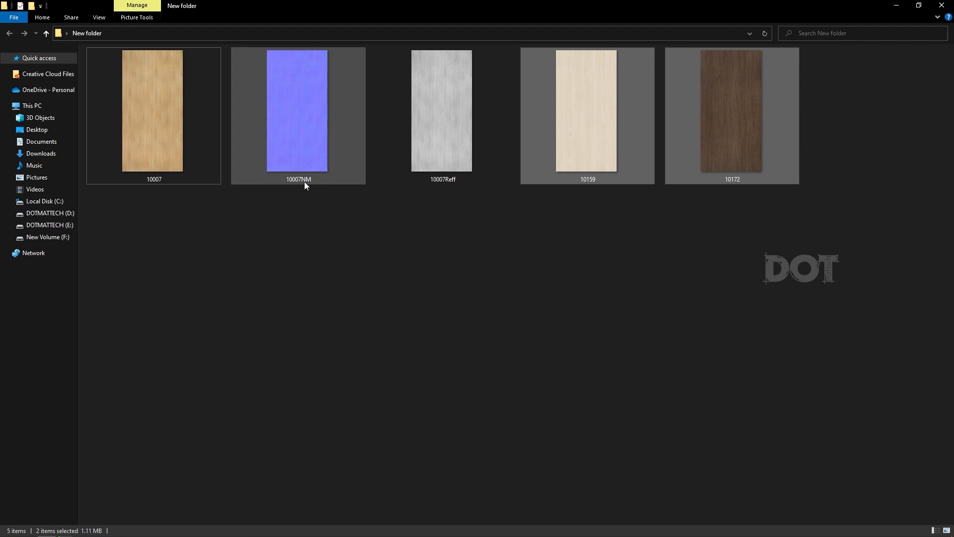
drag(430, 192, 444, 165)
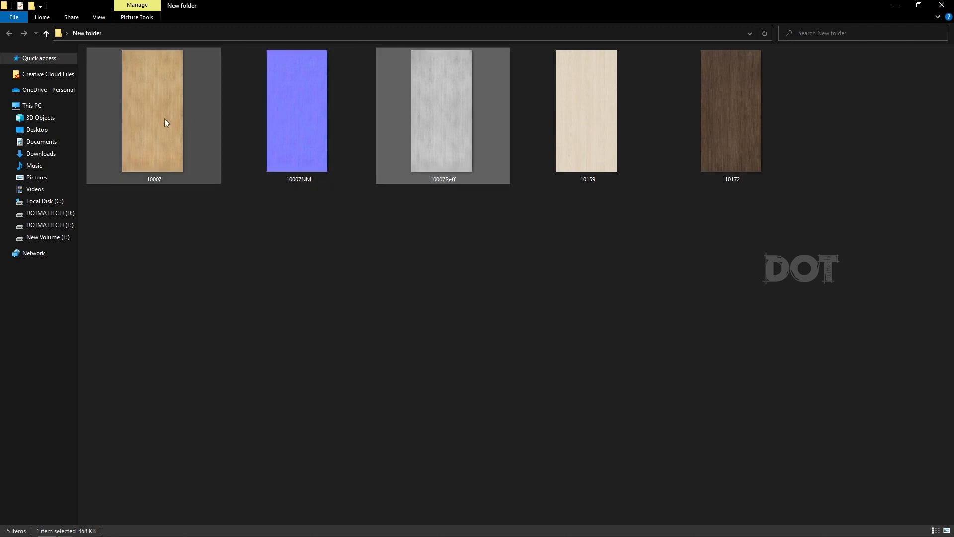
Switch to 3ds Max, pick the VRayMtl sample Material #21 in the Material Editor and assign it to the bedroom floor
key(alt+Tab)
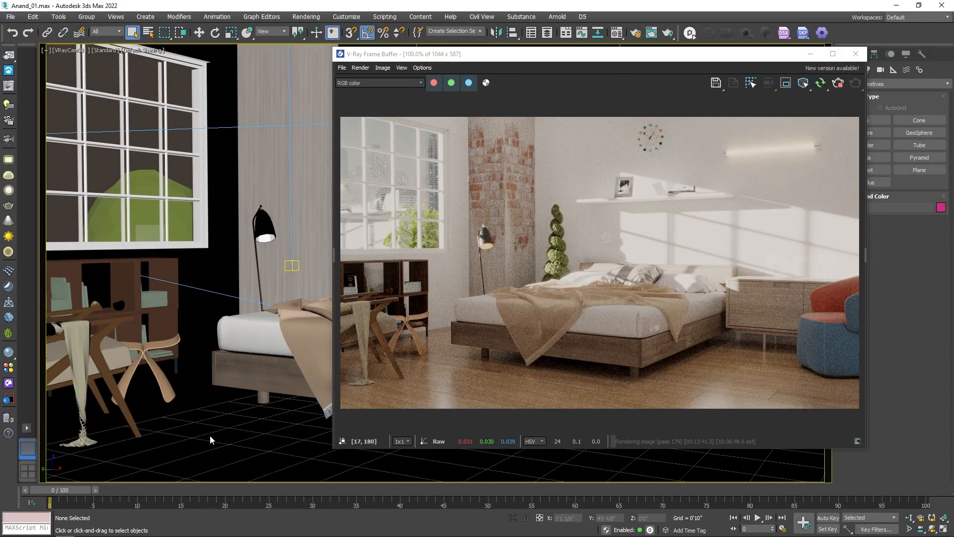
key(m)
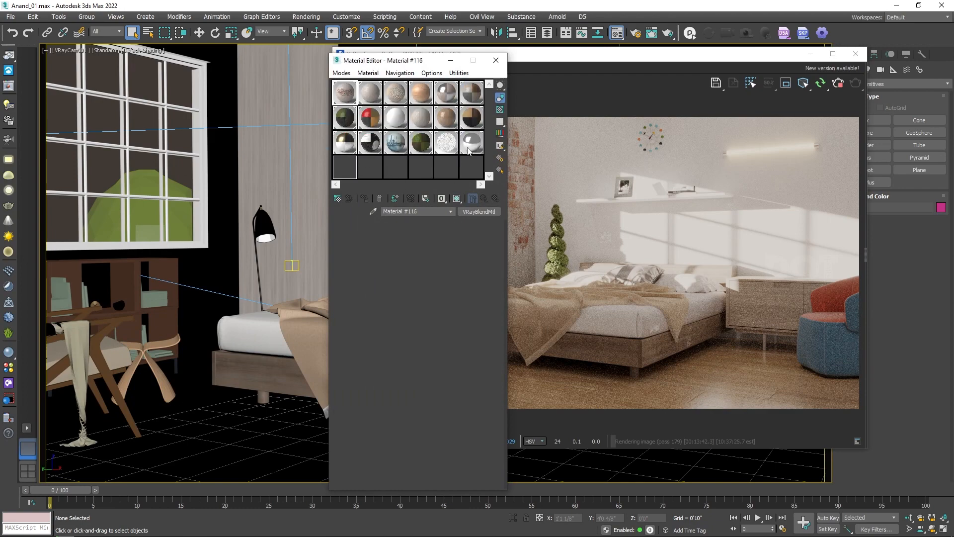
click(396, 168)
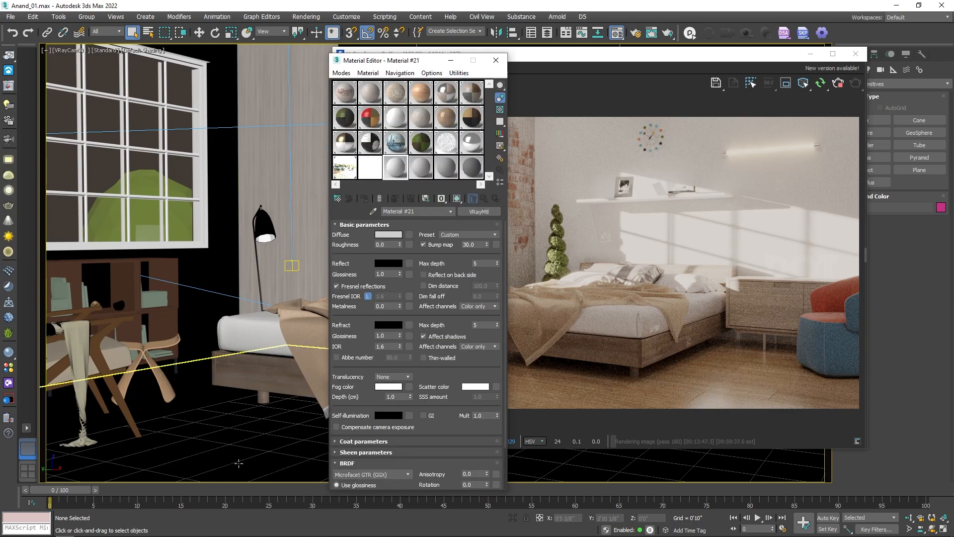
click(235, 463)
click(364, 198)
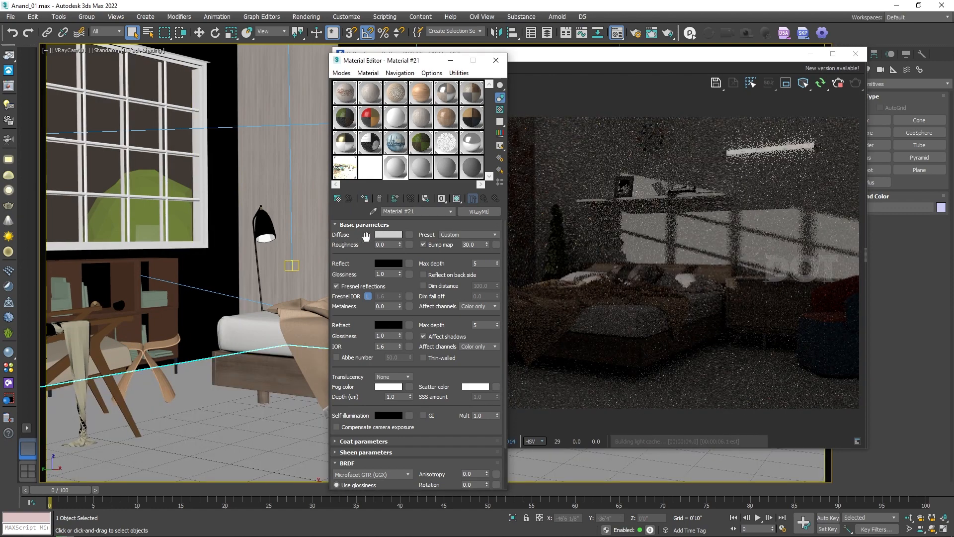
Load 10007.jpg as a bitmap in the floor material's Diffuse map and return to the parent material
click(410, 235)
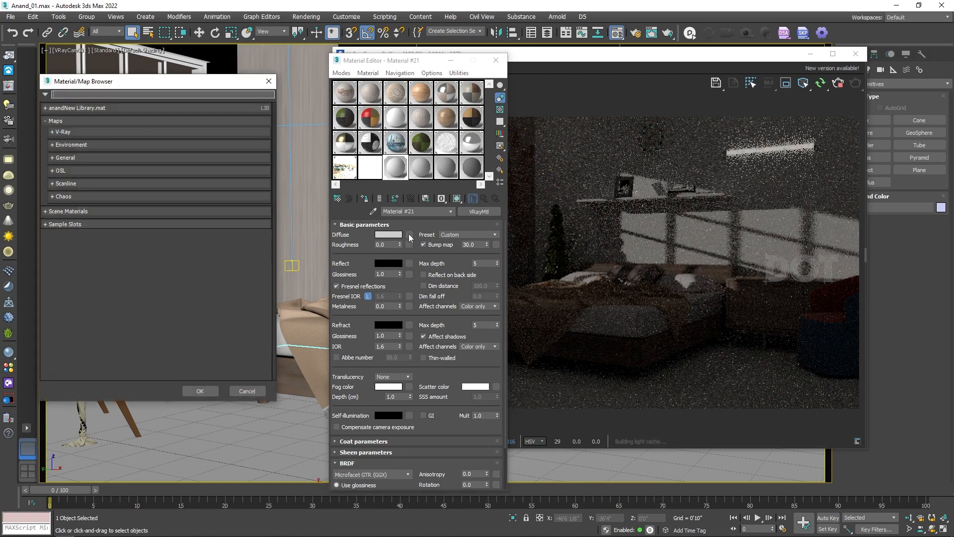
click(65, 157)
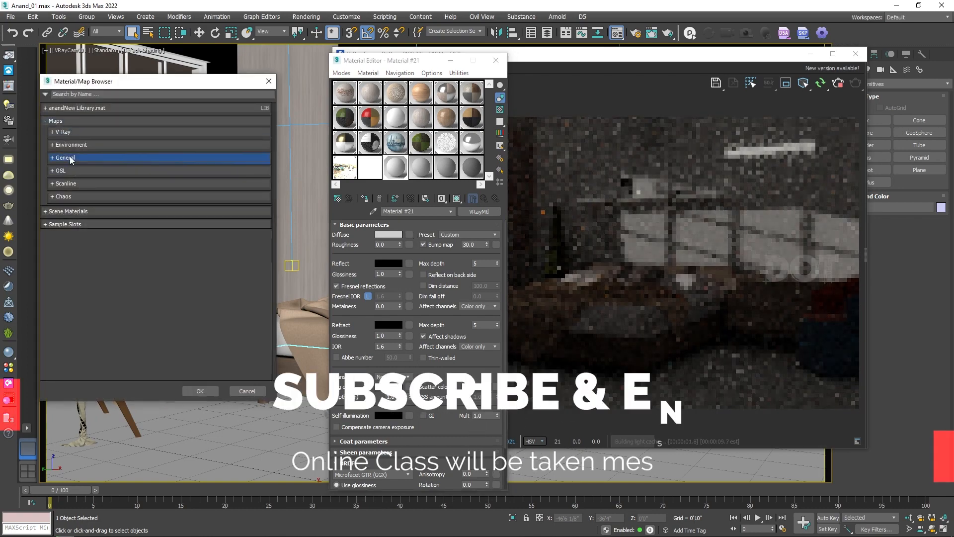
double_click(78, 180)
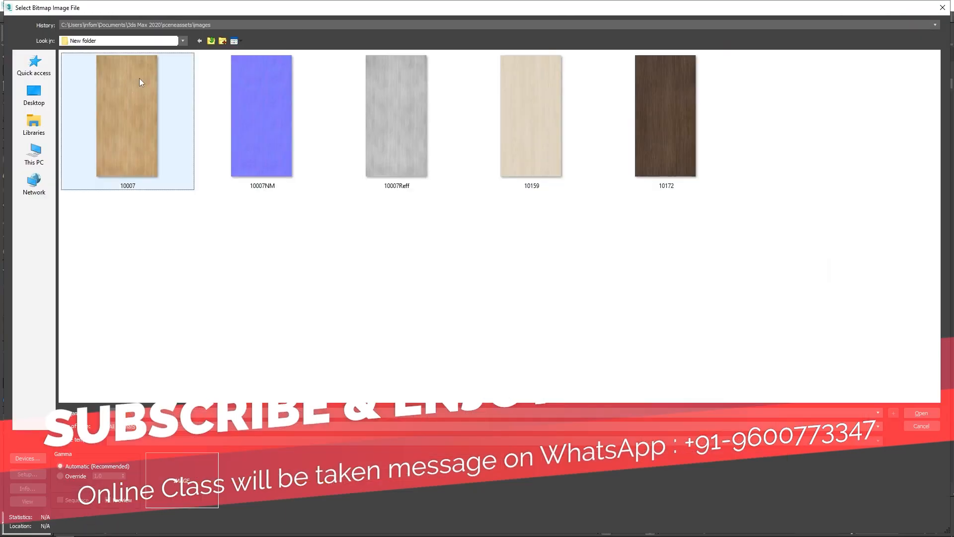
double_click(136, 104)
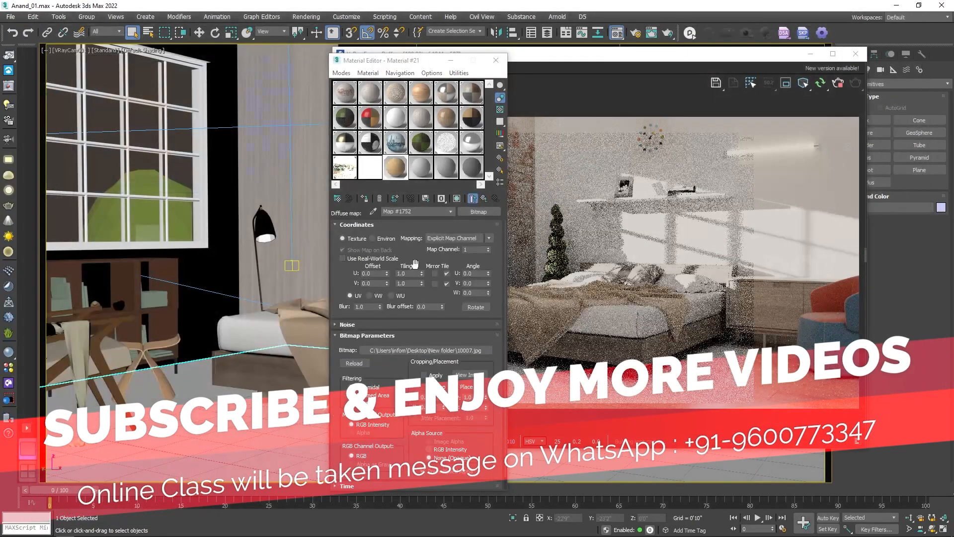
click(484, 198)
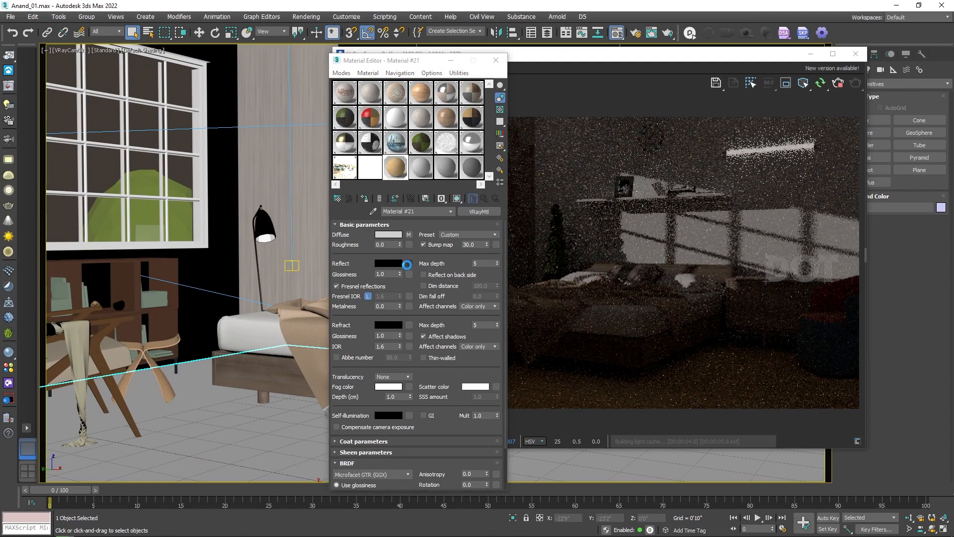
Load 10007Reff.jpg as a bitmap in the Reflect map and reuse that same map for the reflection Glossiness
click(408, 266)
double_click(93, 179)
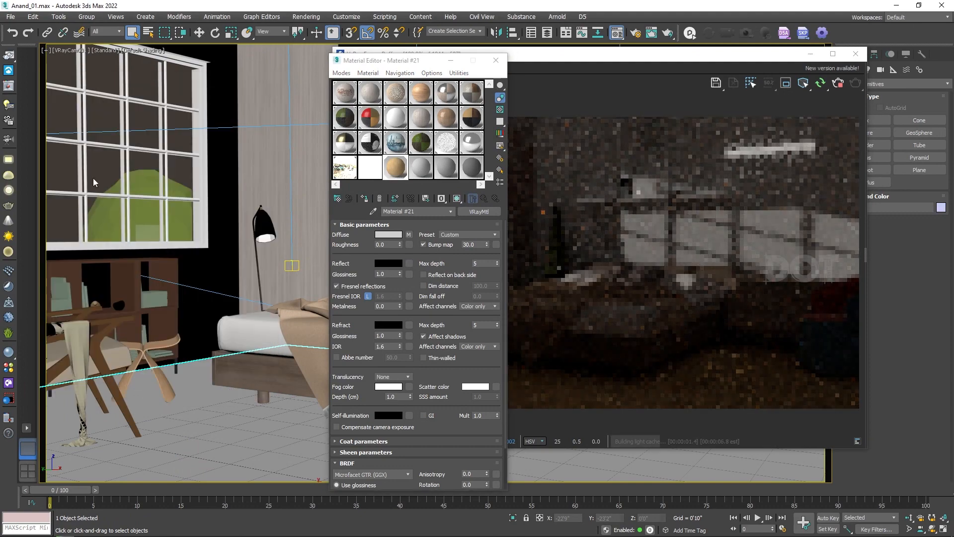
double_click(190, 80)
click(483, 199)
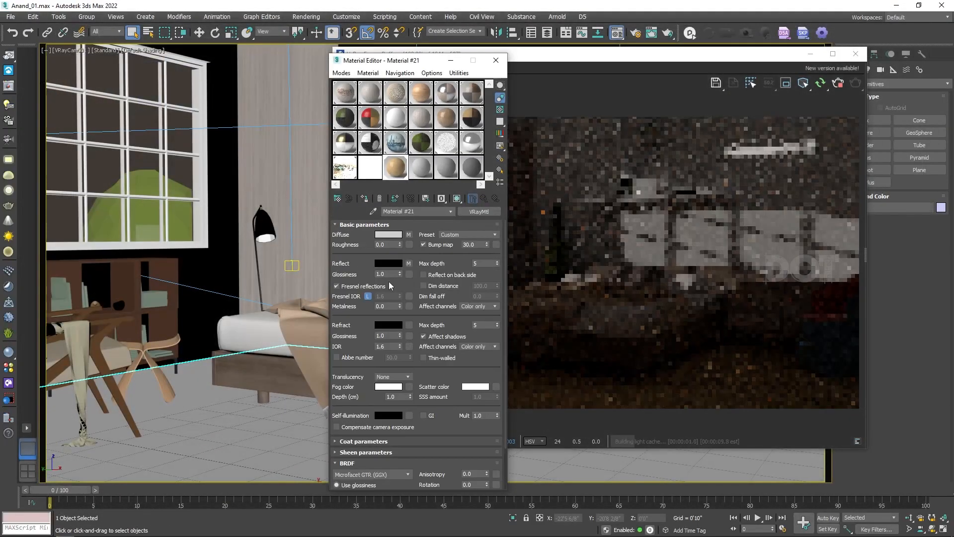
mouse_move(408, 264)
mouse_down()
mouse_move(421, 267)
mouse_move(411, 274)
mouse_up()
click(397, 306)
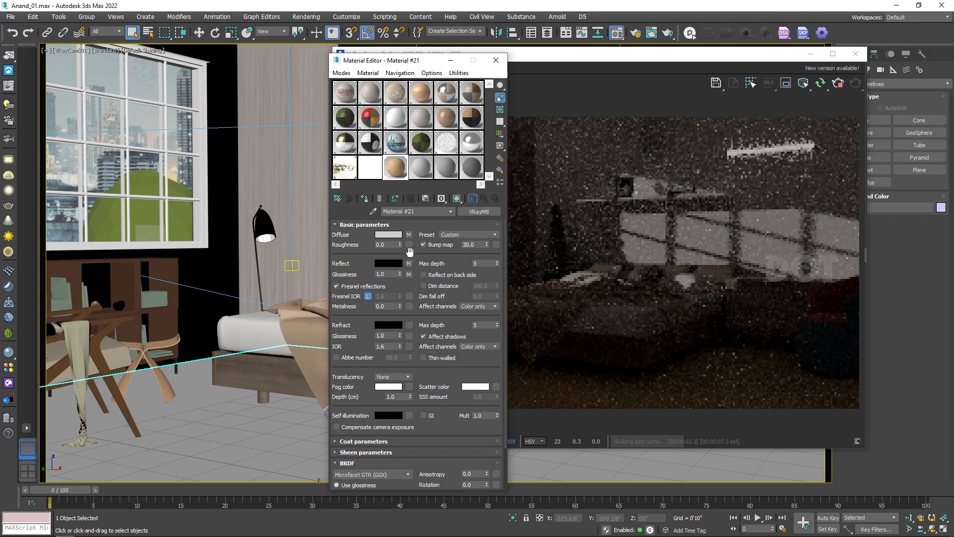
Set the floor material's reflection color to white
click(387, 264)
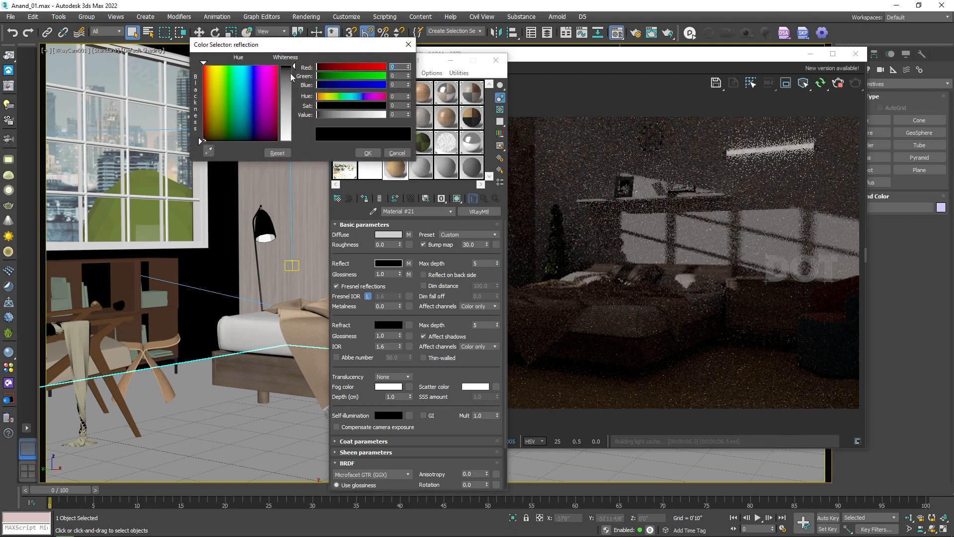
drag(290, 75, 290, 144)
click(367, 153)
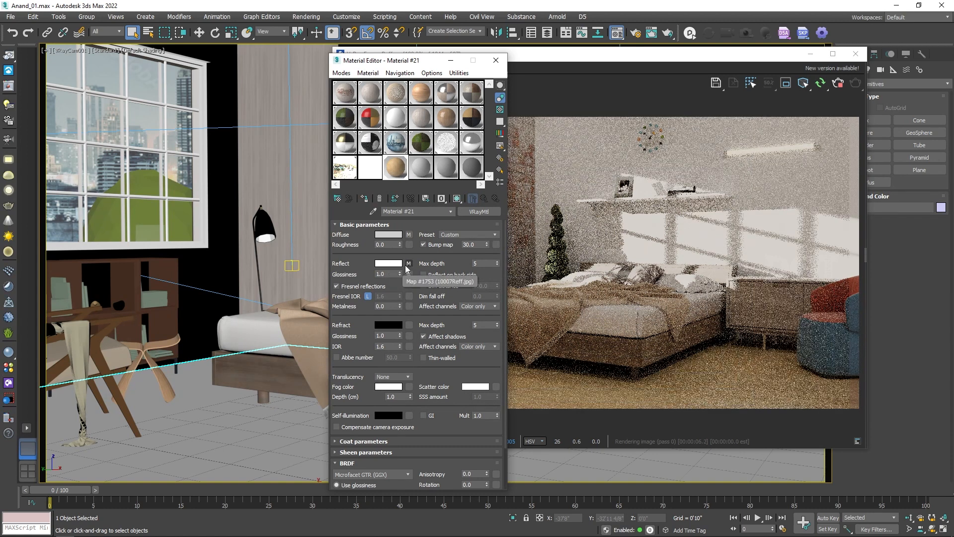
Try different Reflect map amounts for the floor material, including 50, and set it to 60
click(362, 225)
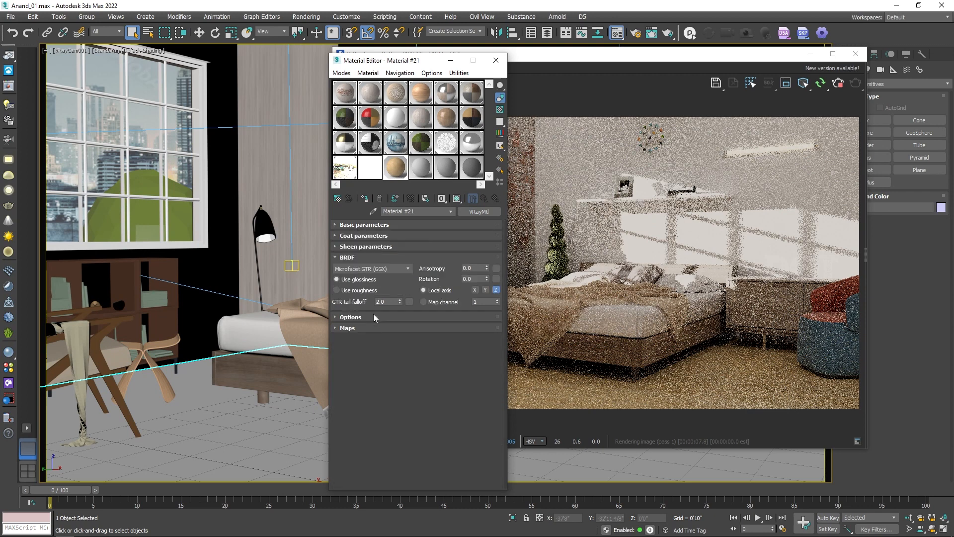
click(342, 327)
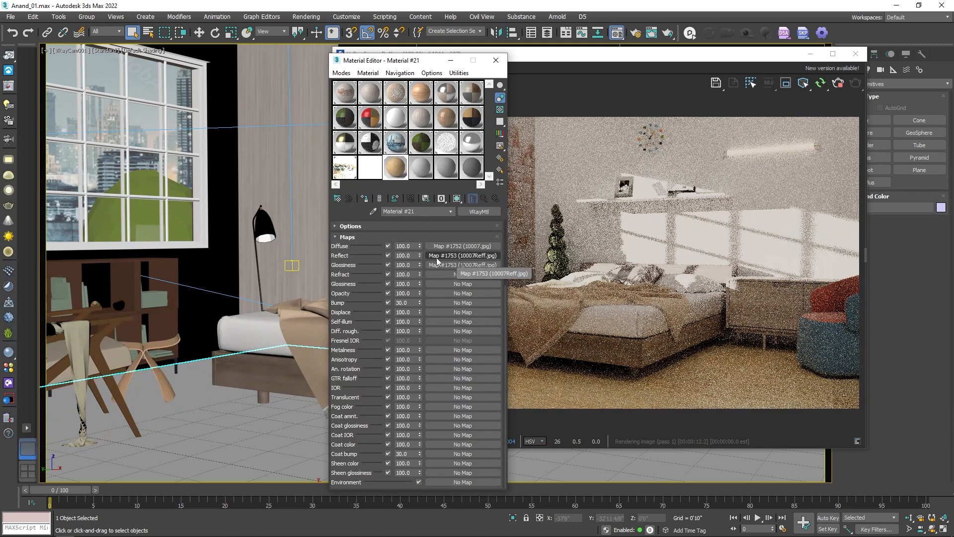
click(403, 255)
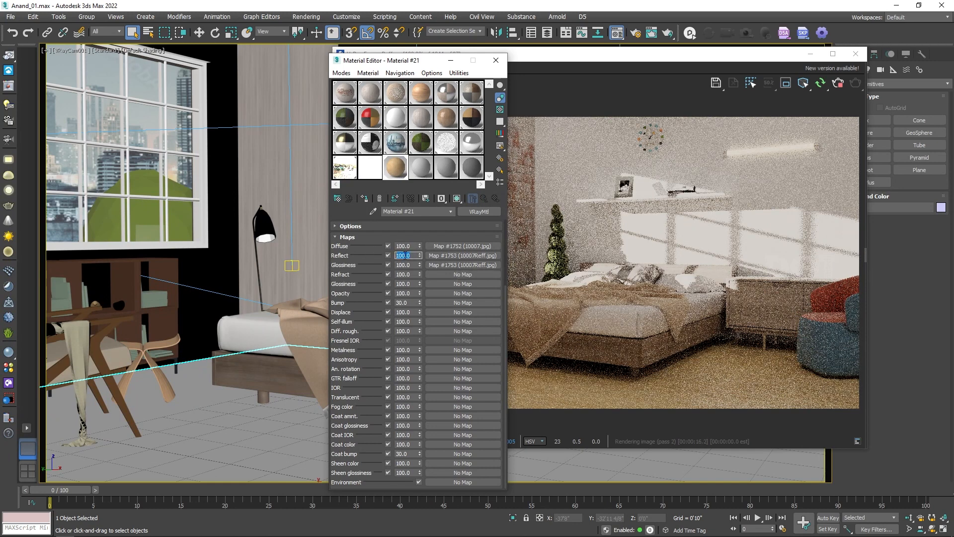
text(60)
key(Return)
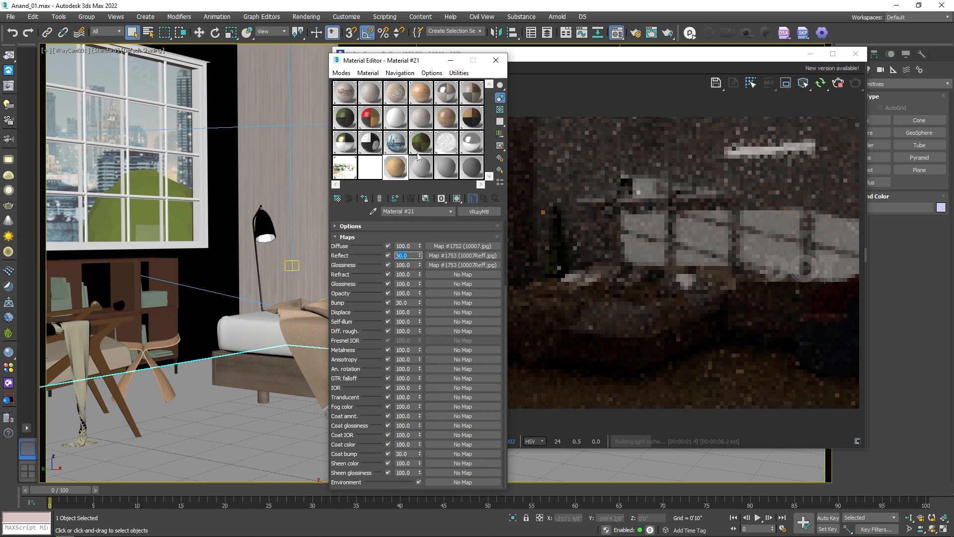
drag(404, 64, 283, 66)
text(50)
key(Return)
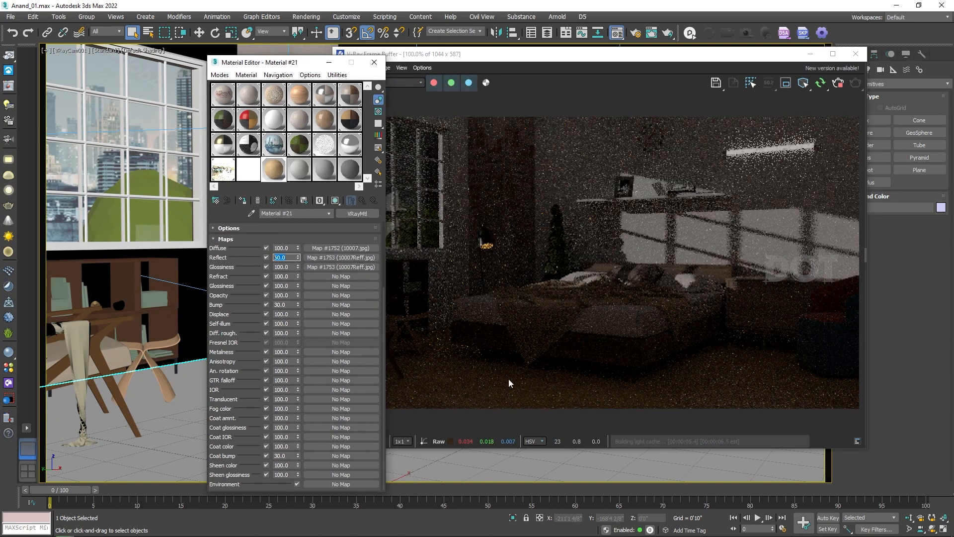
text(60)
key(Return)
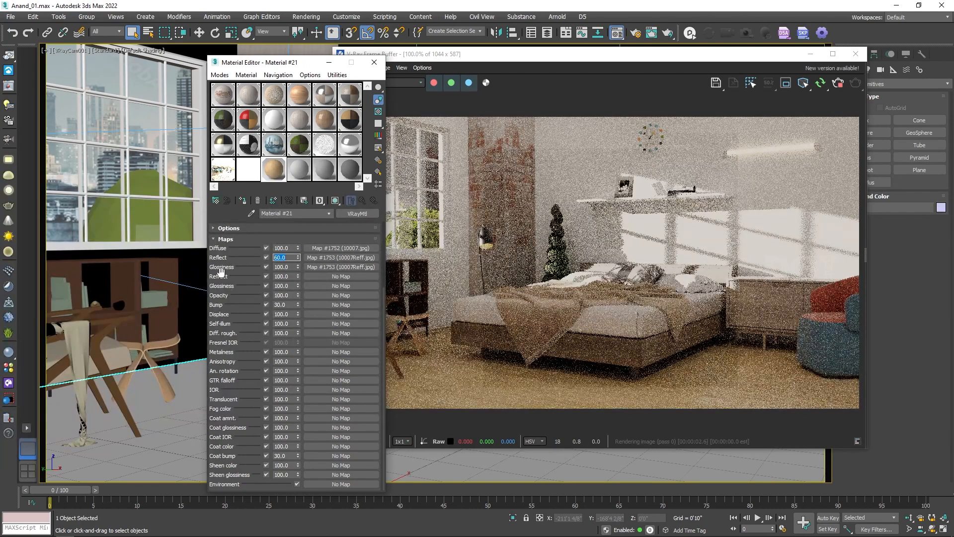
Set the floor material's reflection Glossiness map amount to 50
click(282, 267)
drag(281, 267, 240, 265)
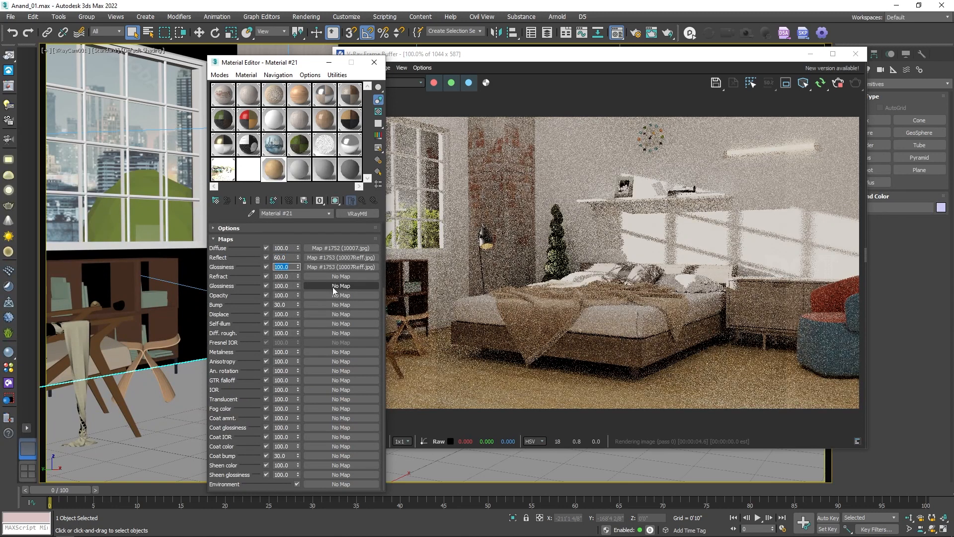
text(50)
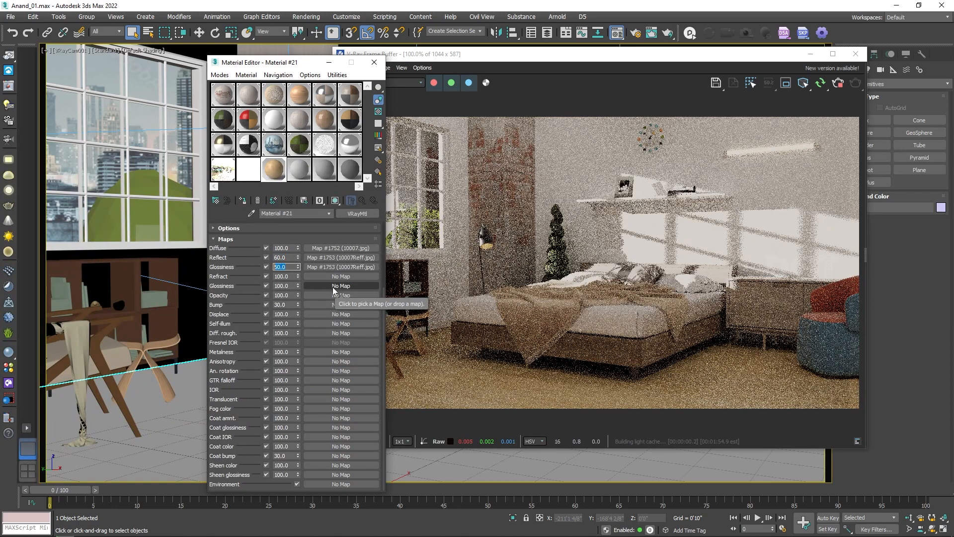
key(Return)
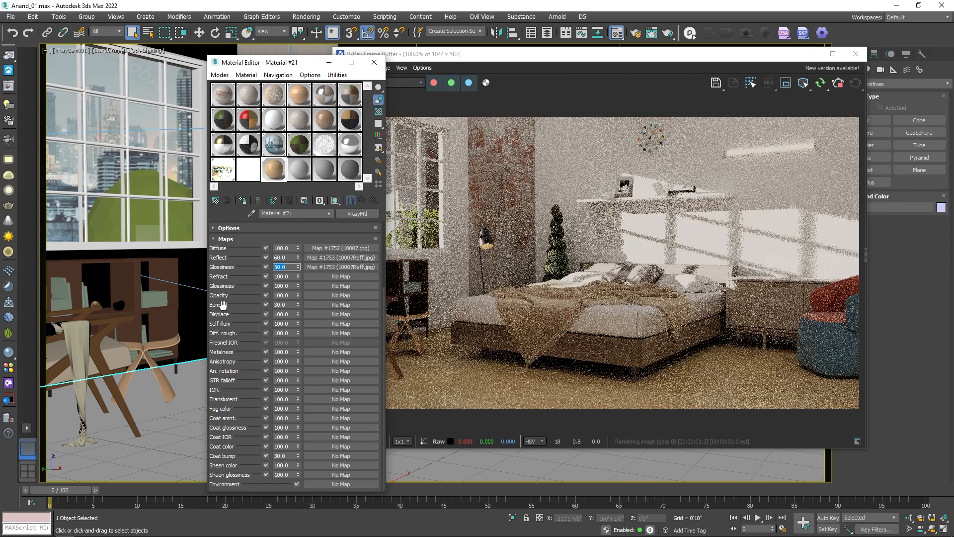
Load 10007NM.jpg as a bitmap in the floor material's Bump map and return to the parent material
click(324, 304)
double_click(174, 178)
double_click(141, 93)
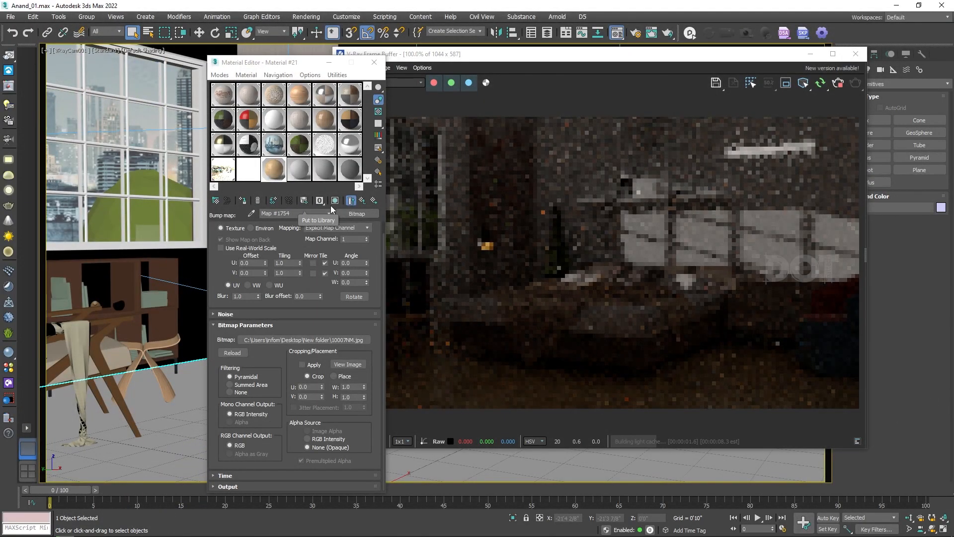
click(362, 201)
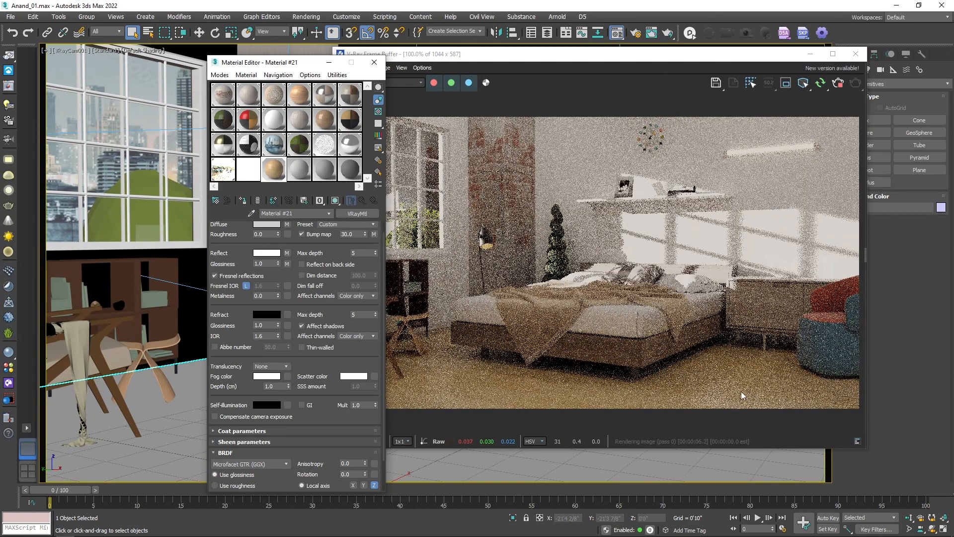
Set the floor material's Reflect map amount to 30
scroll(235, 220, up, 2)
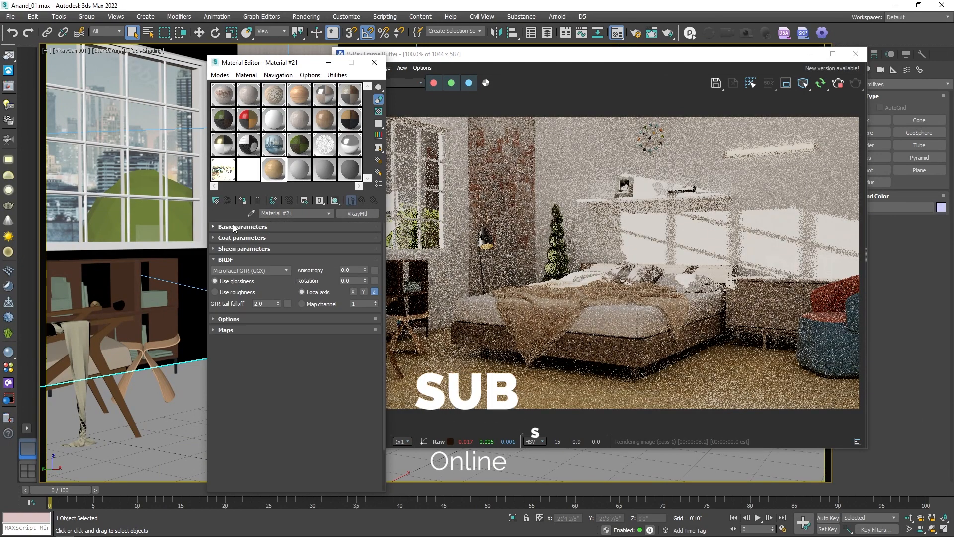
click(238, 226)
click(225, 331)
click(221, 255)
text(30)
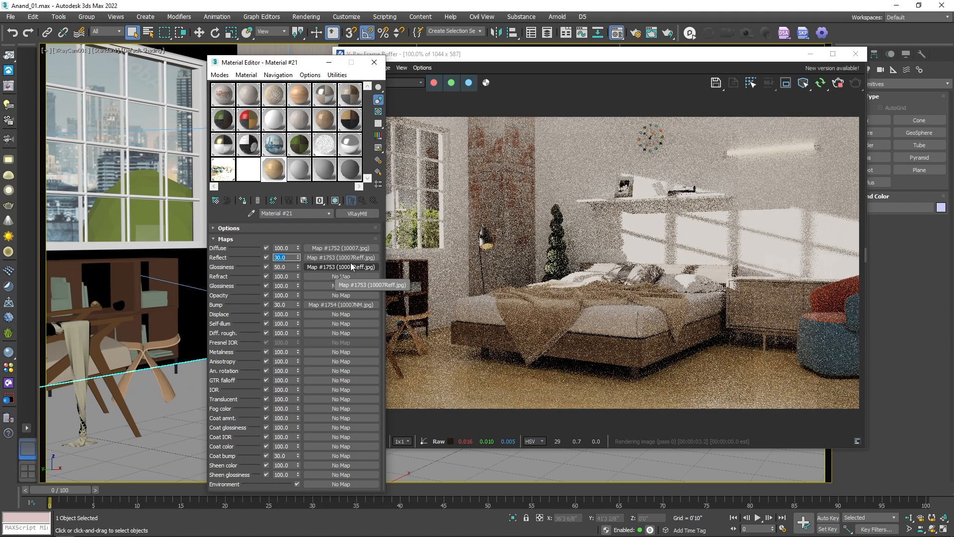
Set the floor material's reflection Glossiness map amount to 30 and inspect the floor in the render
key(Tab)
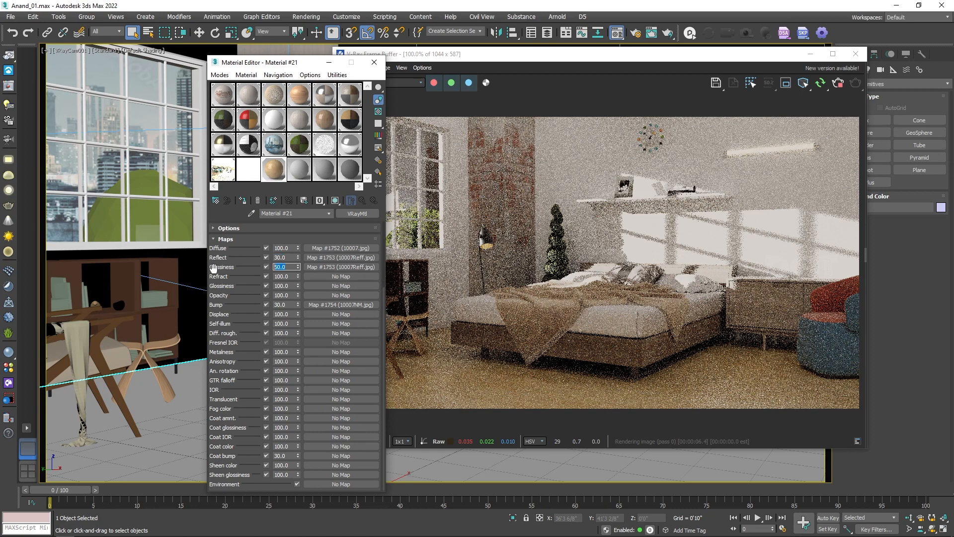
text(30)
key(Return)
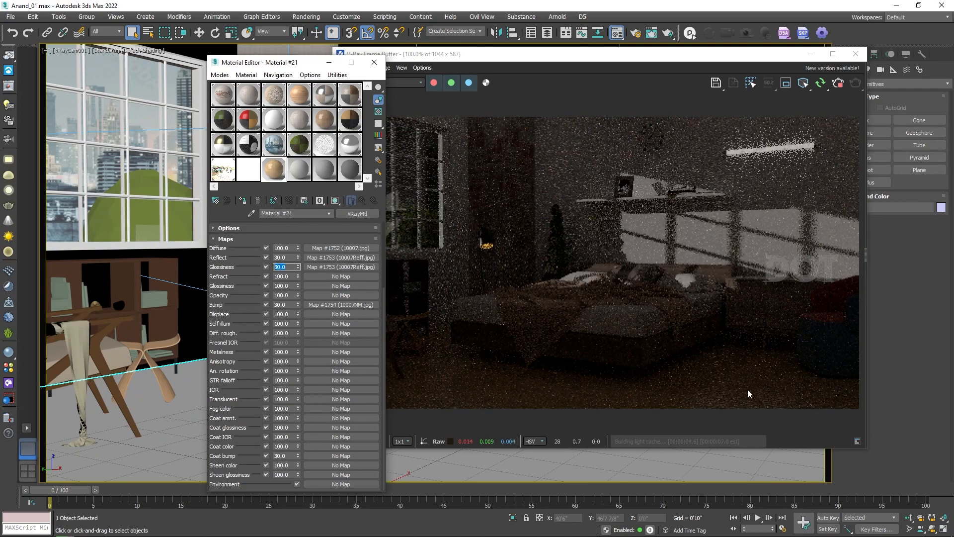
scroll(733, 394, up, 1)
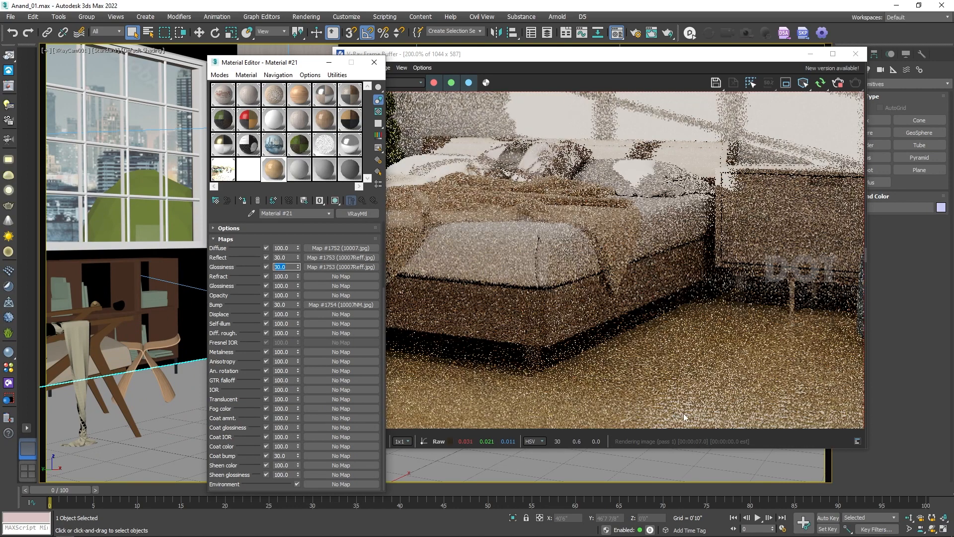
scroll(680, 381, down, 1)
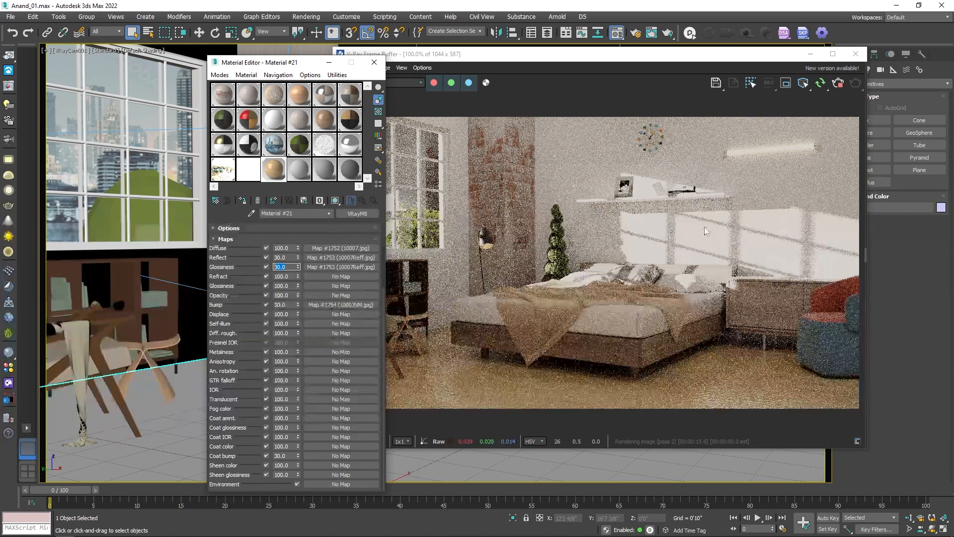
Inspect the floor material in an enlarged sample preview and show its texture in the viewport
drag(595, 61, 720, 66)
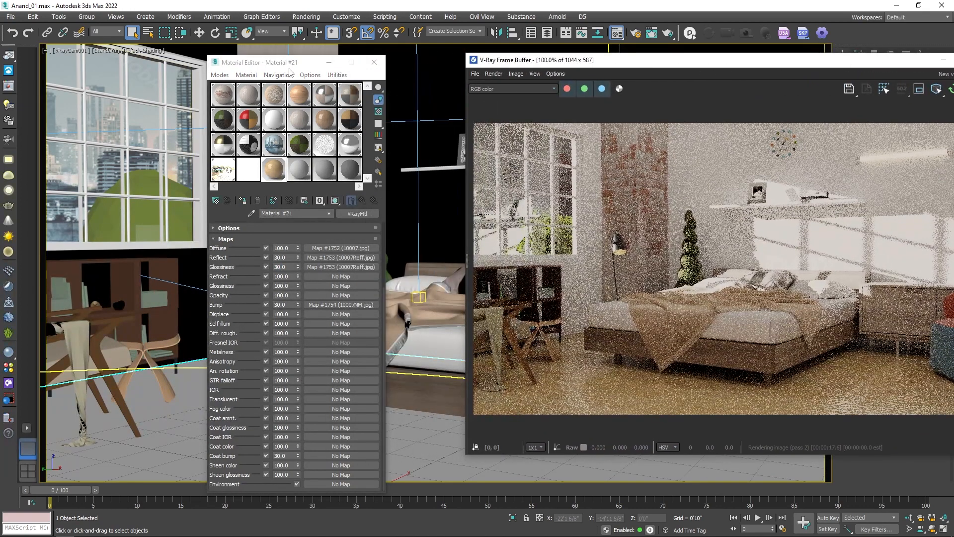
drag(290, 68, 460, 60)
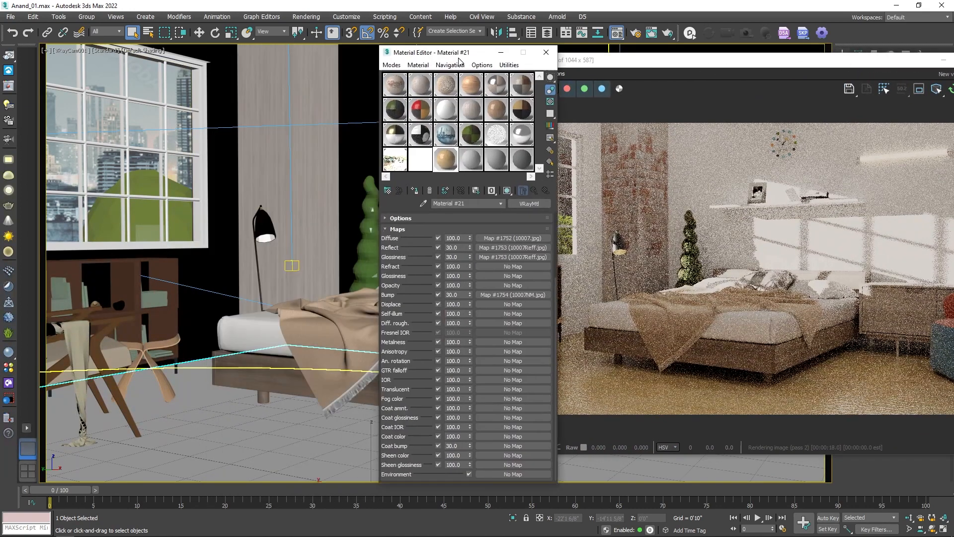
double_click(446, 165)
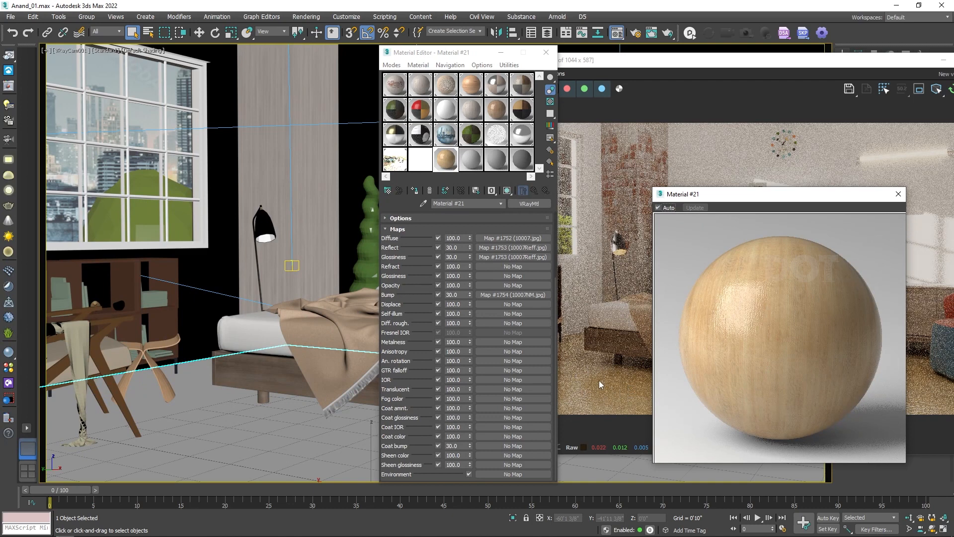
click(898, 194)
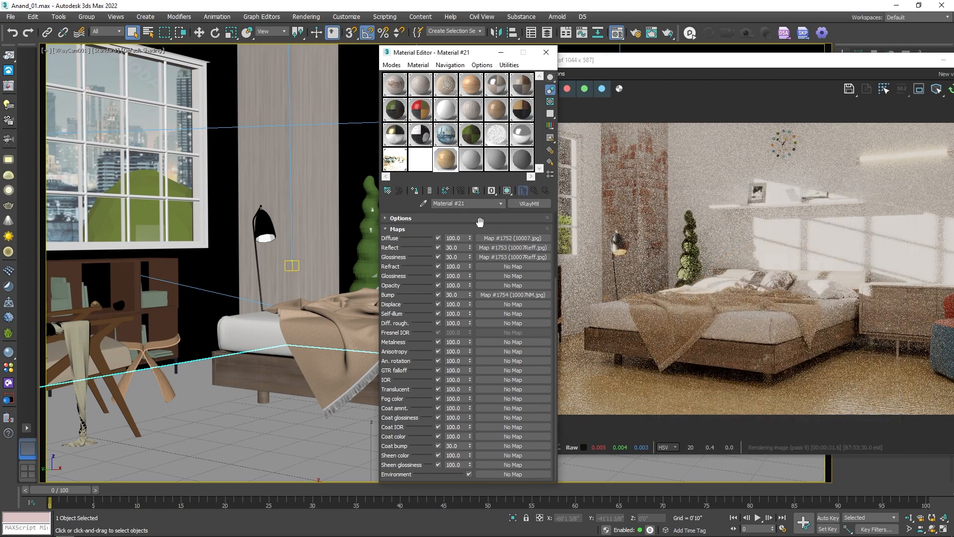
click(507, 190)
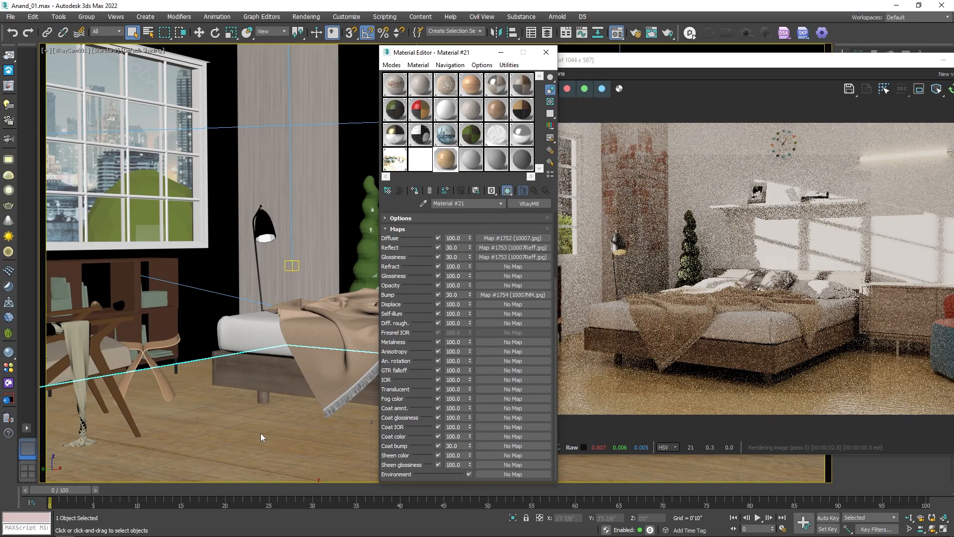
Add a UVW Map modifier to the floor object
drag(726, 71, 526, 96)
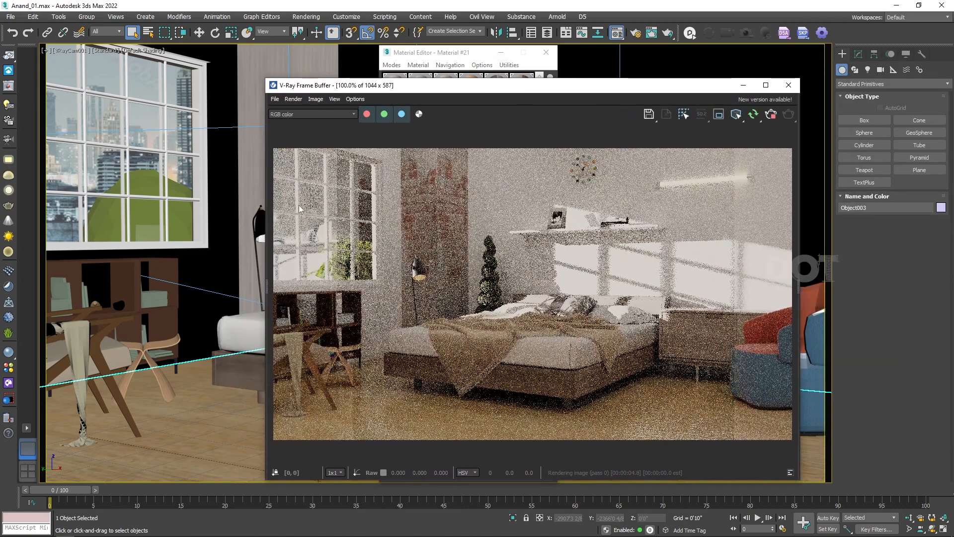
click(859, 53)
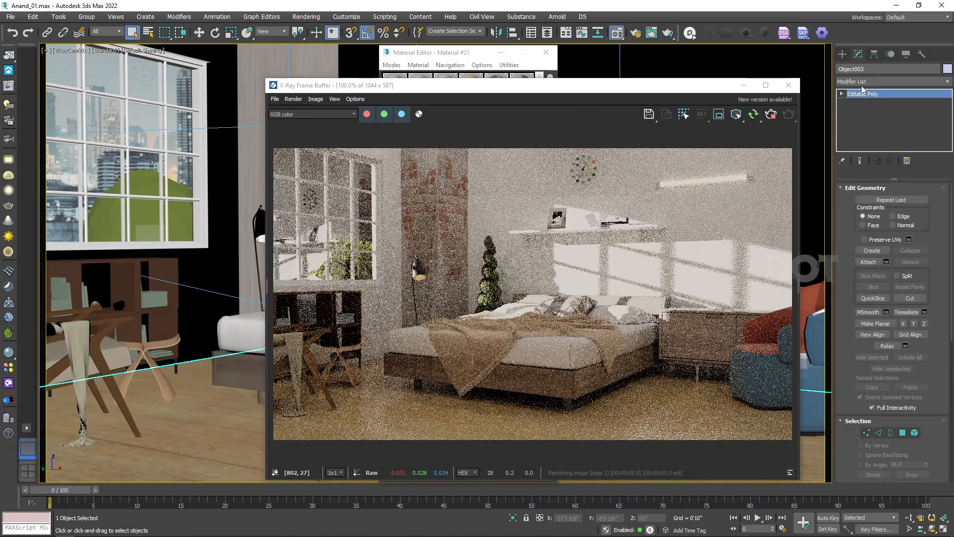
click(870, 81)
key(u)
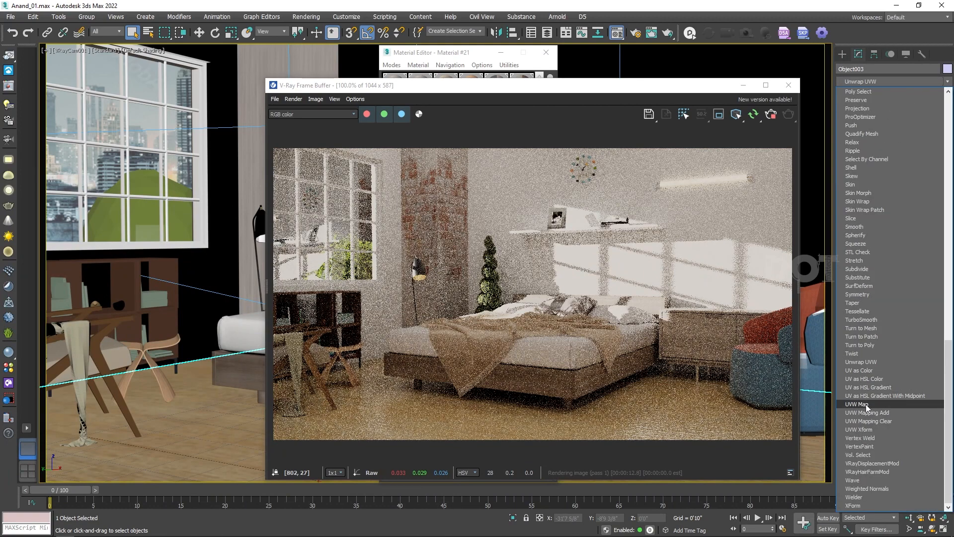
click(866, 404)
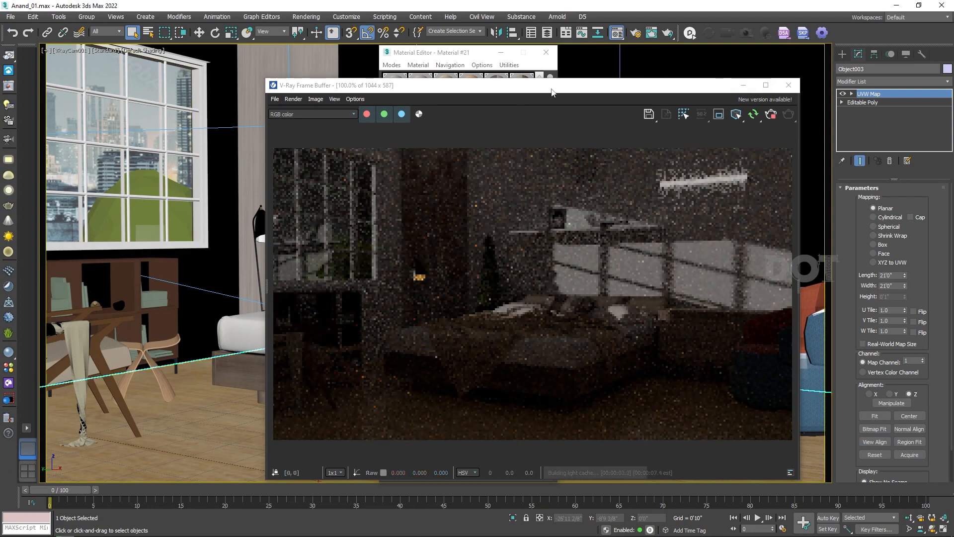
Activate the UVW Map gizmo and isolate the floor in a maximized, shaded Perspective view
drag(552, 92, 576, 36)
click(852, 94)
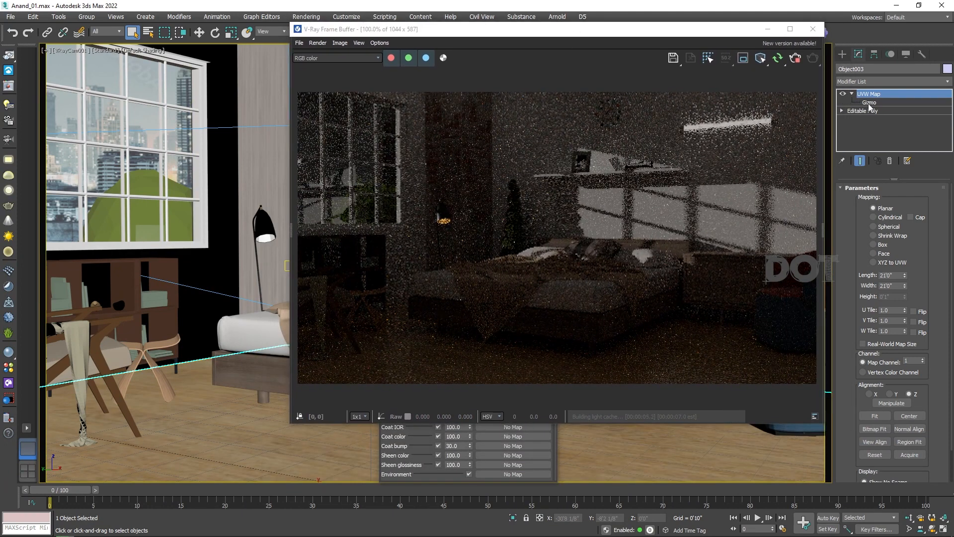
click(869, 104)
key(alt+w)
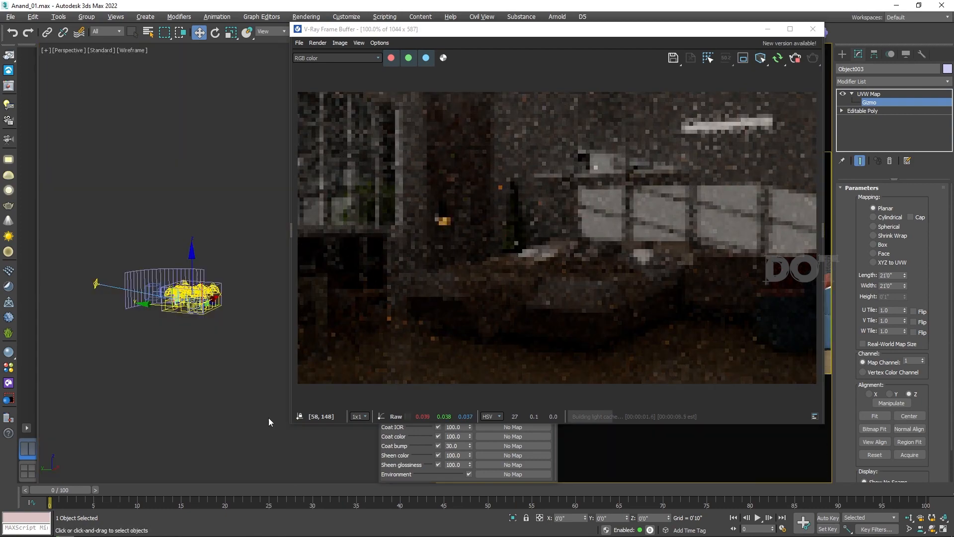
click(201, 315)
key(alt+w)
alt+middle_drag(238, 373, 70, 404)
key(alt+q)
key(F3)
alt+middle_drag(232, 353, 234, 366)
Scale the UVW Map gizmo down along its X axis to tighten the wood texture on the floor
key(e)
key(r)
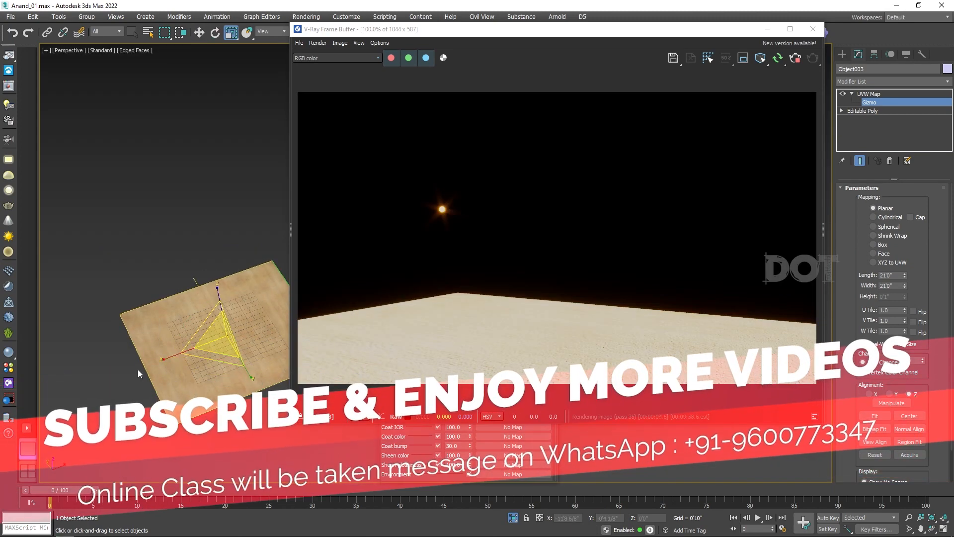
drag(166, 359, 172, 357)
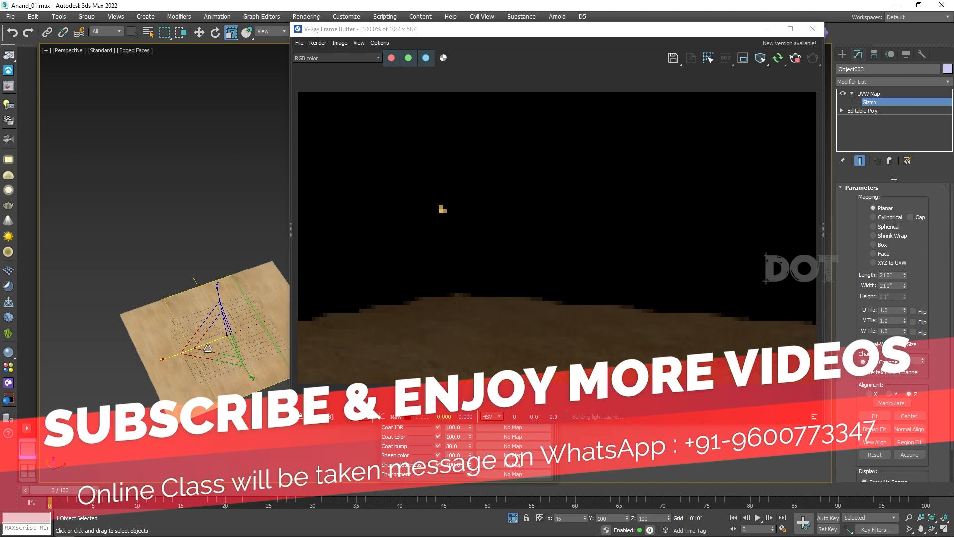
scroll(196, 318, up, 5)
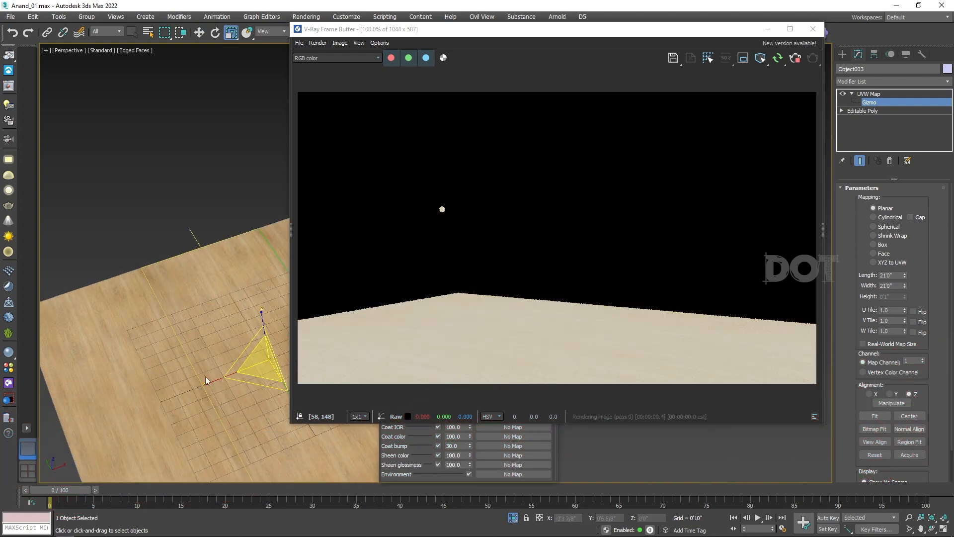
drag(214, 381, 252, 393)
scroll(247, 379, down, 3)
key(ctrl+z)
drag(169, 380, 182, 382)
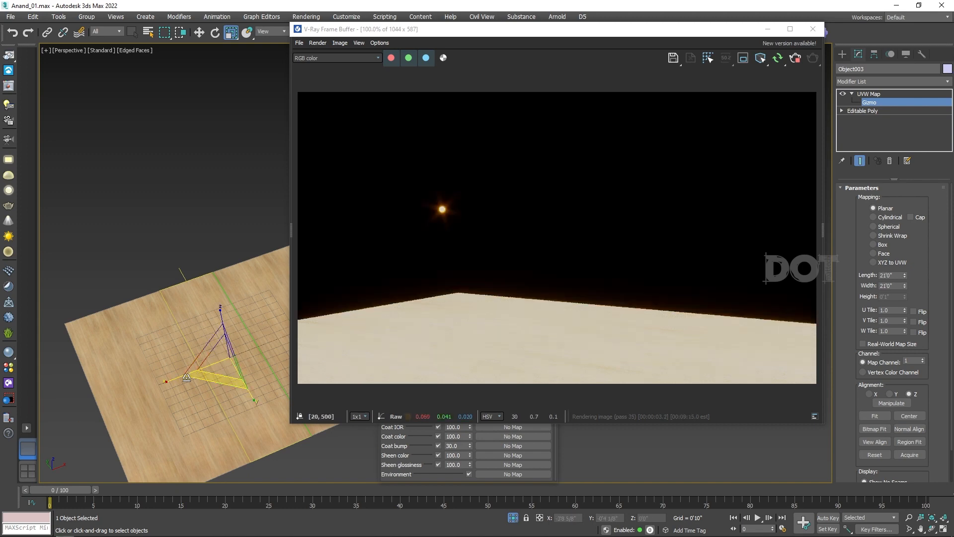
Rotate the UVW Map gizmo a quarter turn about the vertical axis and rescale it along its Y axis
key(e)
drag(230, 393, 185, 392)
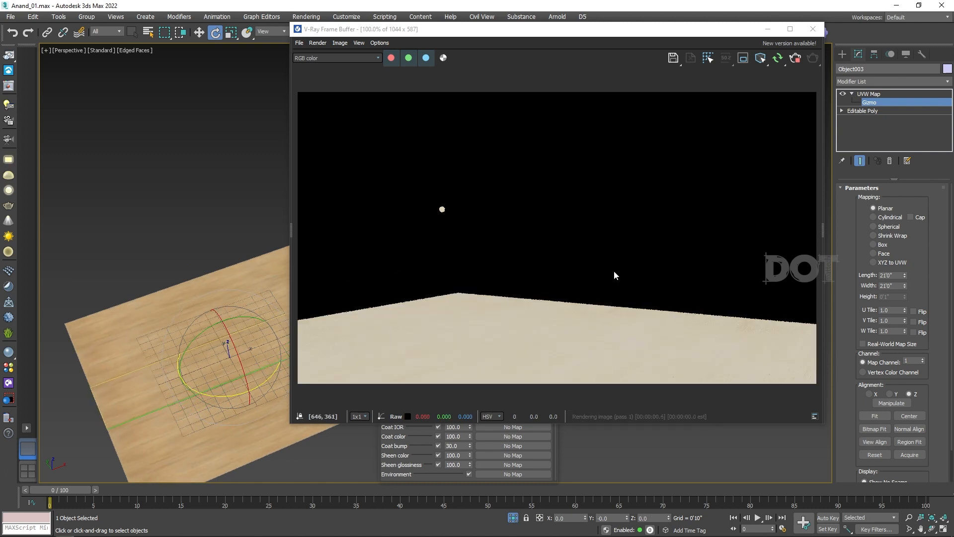
key(r)
drag(252, 399, 258, 407)
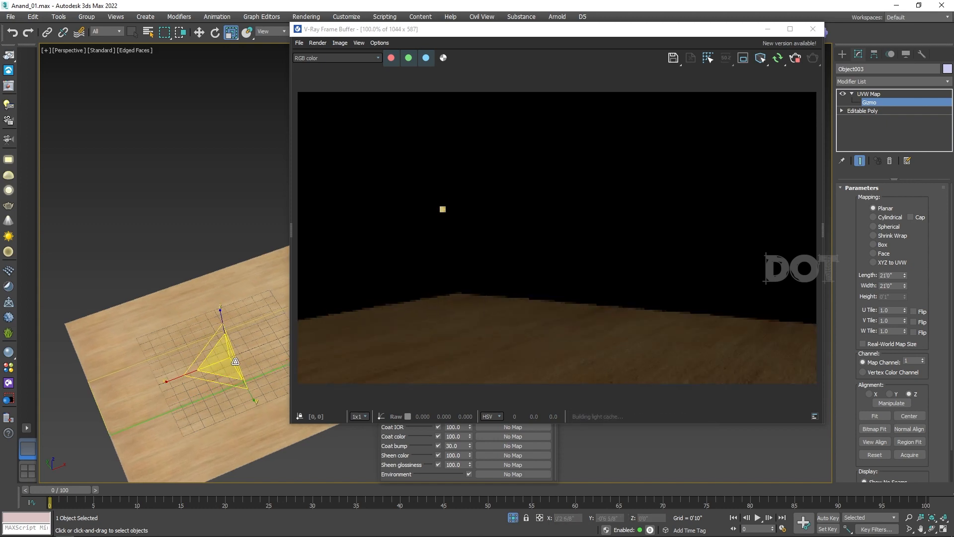
Finish editing the gizmo and end the floor's isolation, leaving nothing selected
key(1)
click(513, 518)
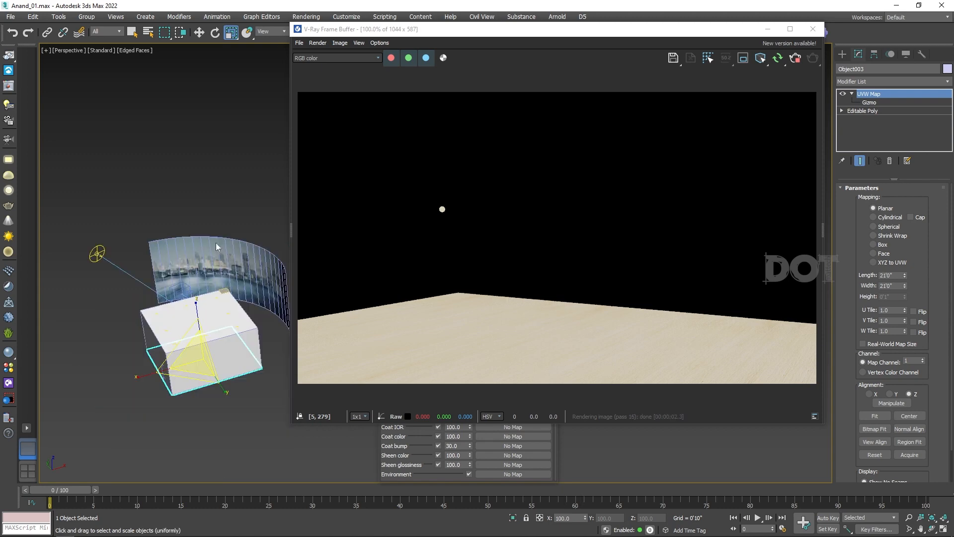
click(230, 195)
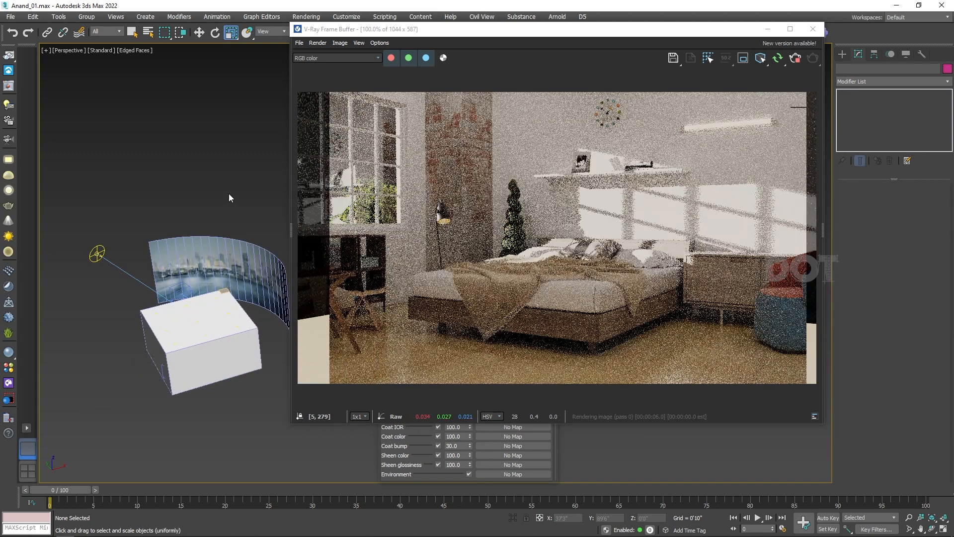